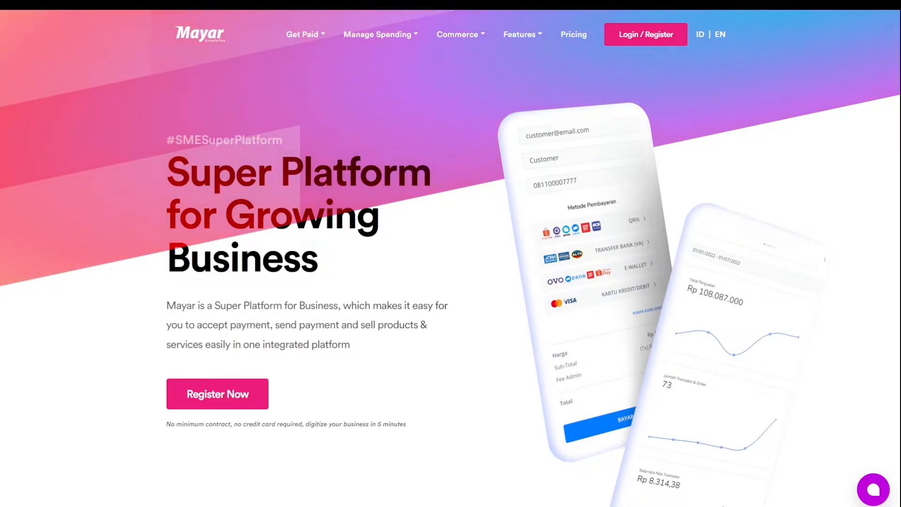
Step: Look through the features and integrations presented on the Mayar landing page
{"action": "scroll", "coordinate": [297, 468], "scroll_direction": "down", "scroll_amount": 15}
{"action": "scroll", "coordinate": [450, 338], "scroll_direction": "down", "scroll_amount": 20}
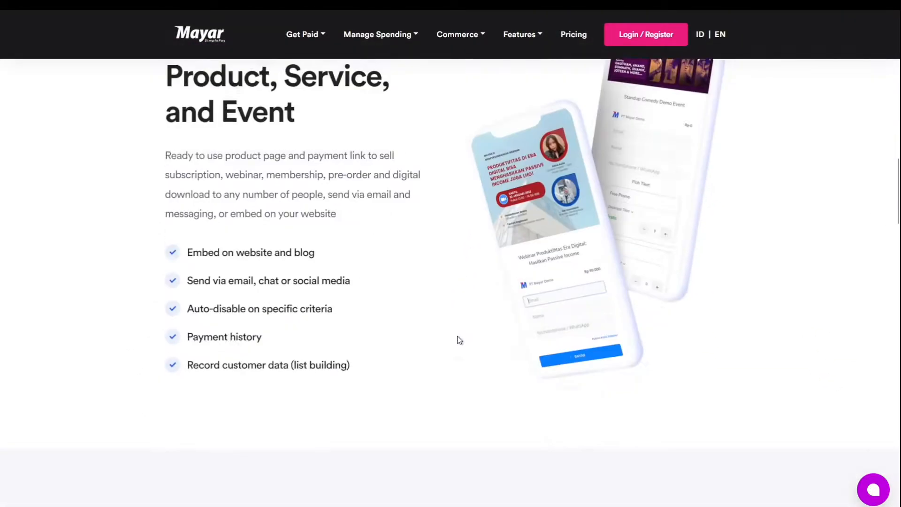
{"action": "scroll", "coordinate": [478, 330], "scroll_direction": "down", "scroll_amount": 8}
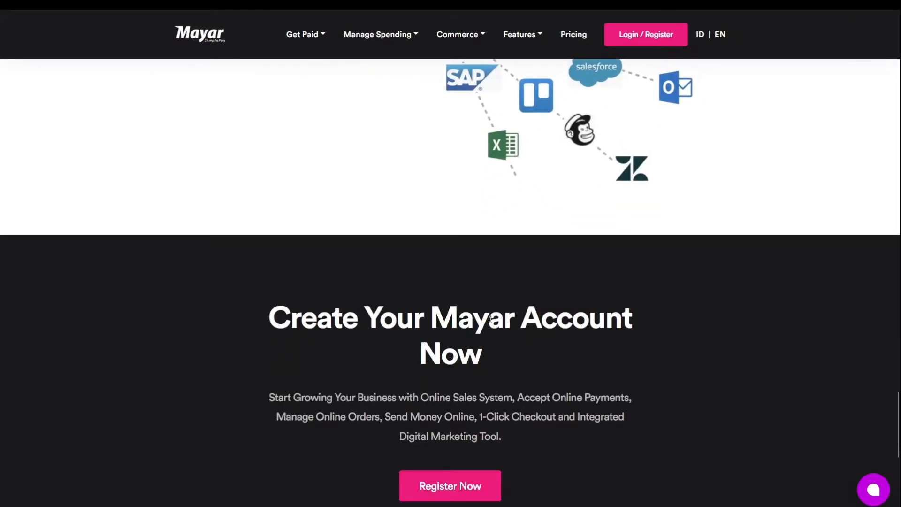
{"action": "scroll", "coordinate": [328, 262], "scroll_direction": "up", "scroll_amount": 20}
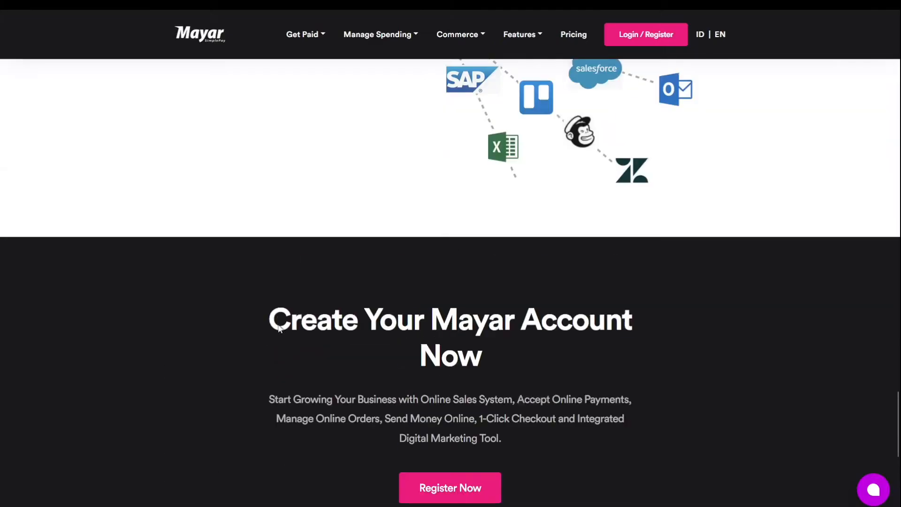
{"action": "scroll", "coordinate": [222, 344], "scroll_direction": "up", "scroll_amount": 10}
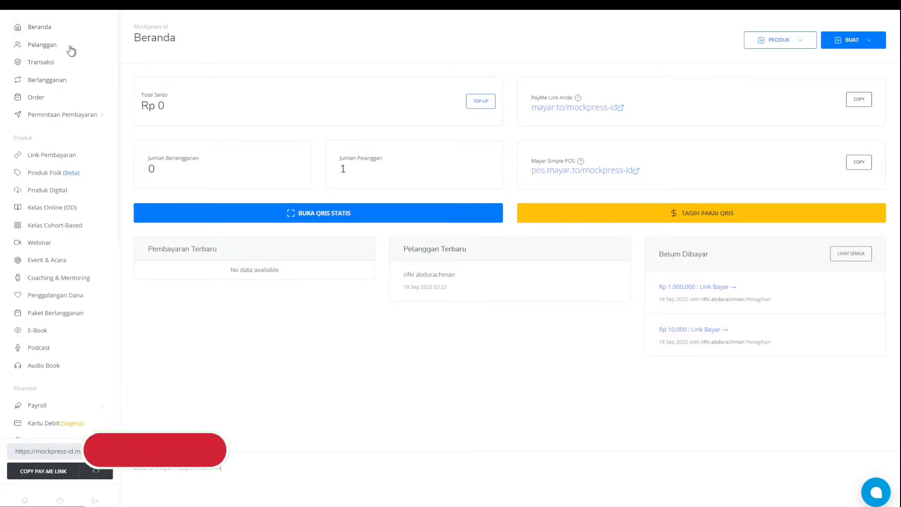
Step: Examine the dashboard's navigation entries for products, finance, marketing and account features
{"action": "mouse_move", "coordinate": [71, 9]}
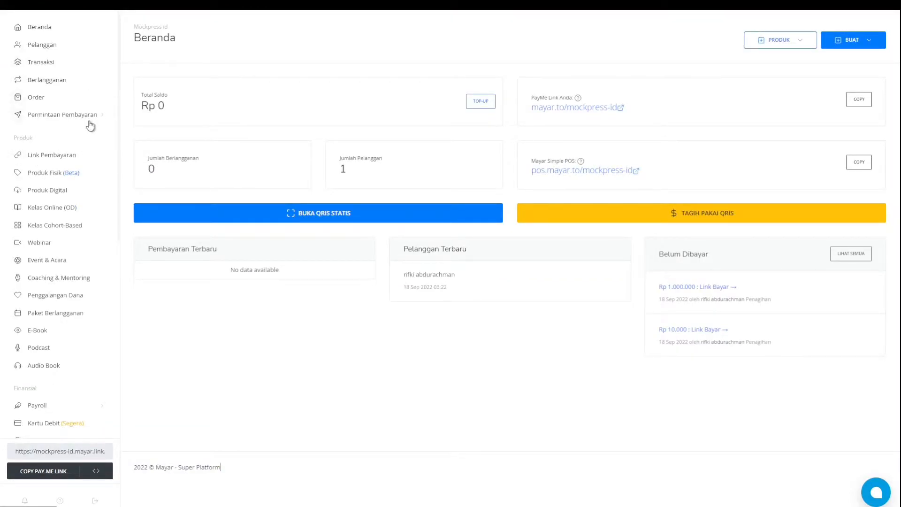
{"action": "scroll", "coordinate": [98, 113], "scroll_direction": "down", "scroll_amount": 1}
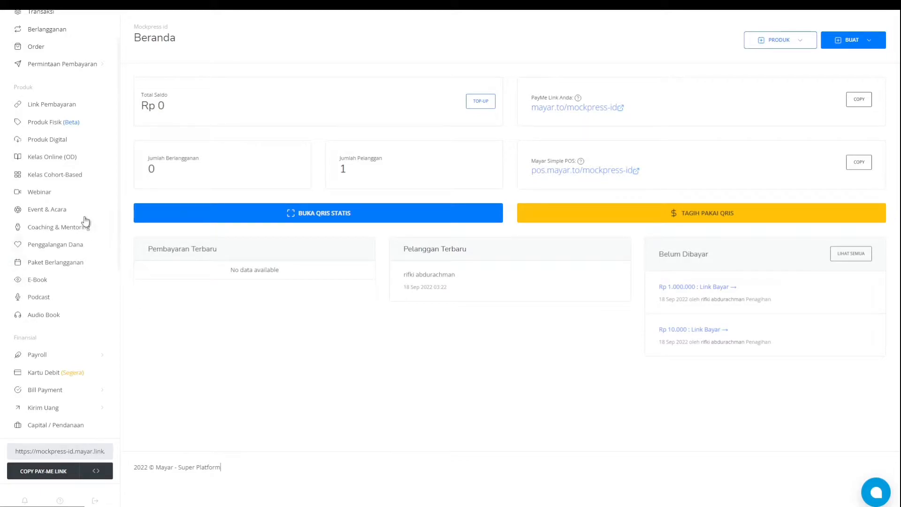
{"action": "scroll", "coordinate": [81, 215], "scroll_direction": "down", "scroll_amount": 2}
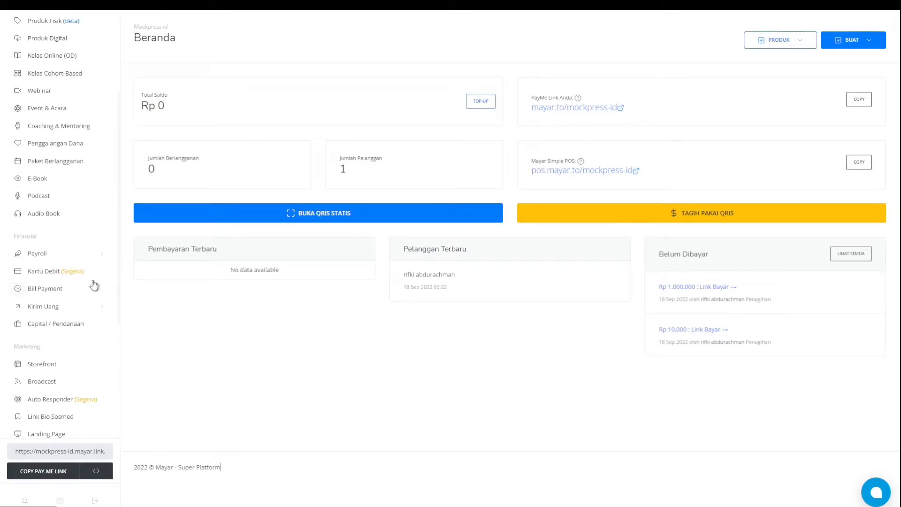
{"action": "scroll", "coordinate": [73, 251], "scroll_direction": "down", "scroll_amount": 4}
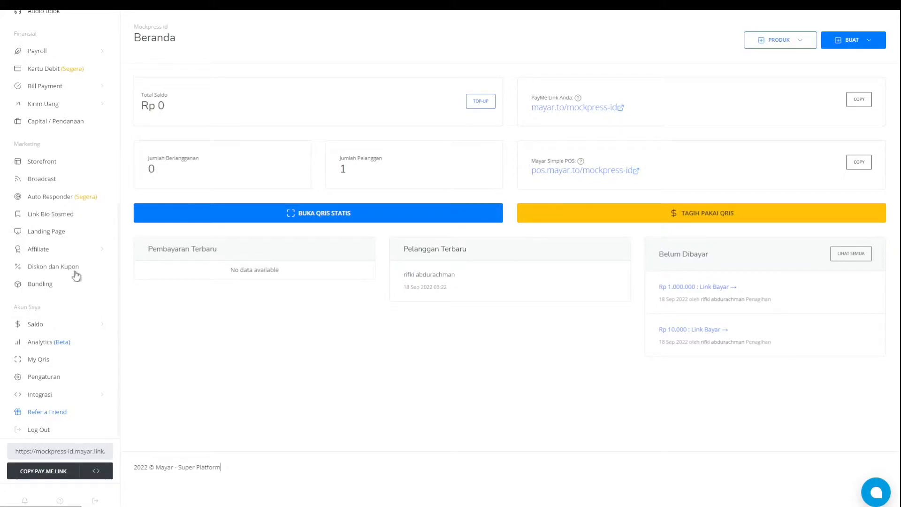
{"action": "scroll", "coordinate": [60, 248], "scroll_direction": "down", "scroll_amount": 1}
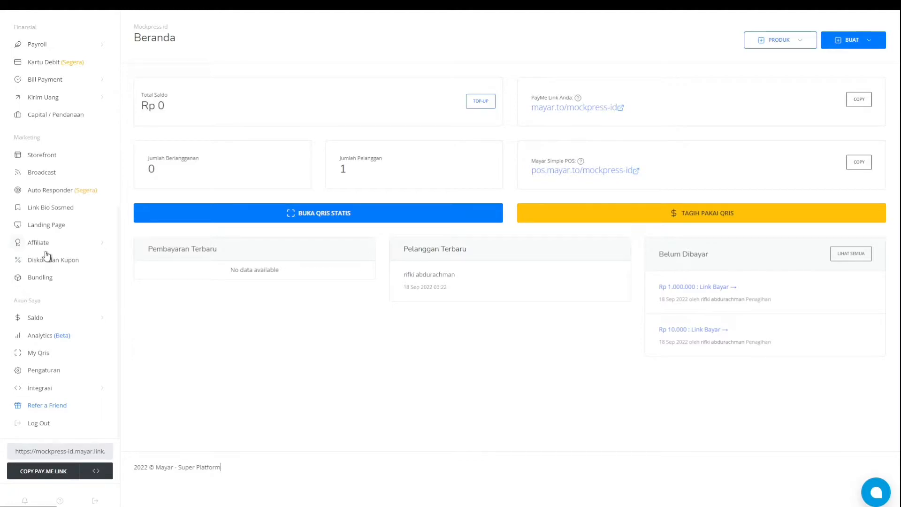
{"action": "scroll", "coordinate": [61, 249], "scroll_direction": "up", "scroll_amount": 5}
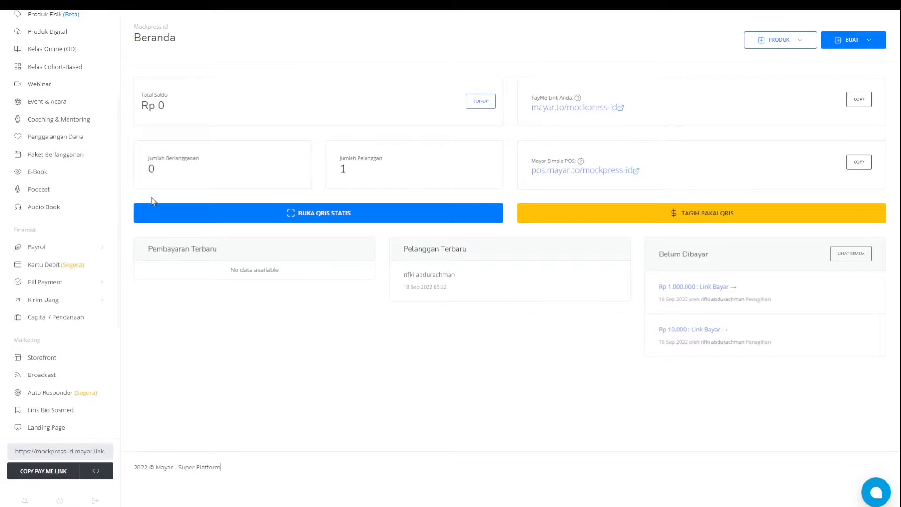
{"action": "scroll", "coordinate": [81, 172], "scroll_direction": "up", "scroll_amount": 3}
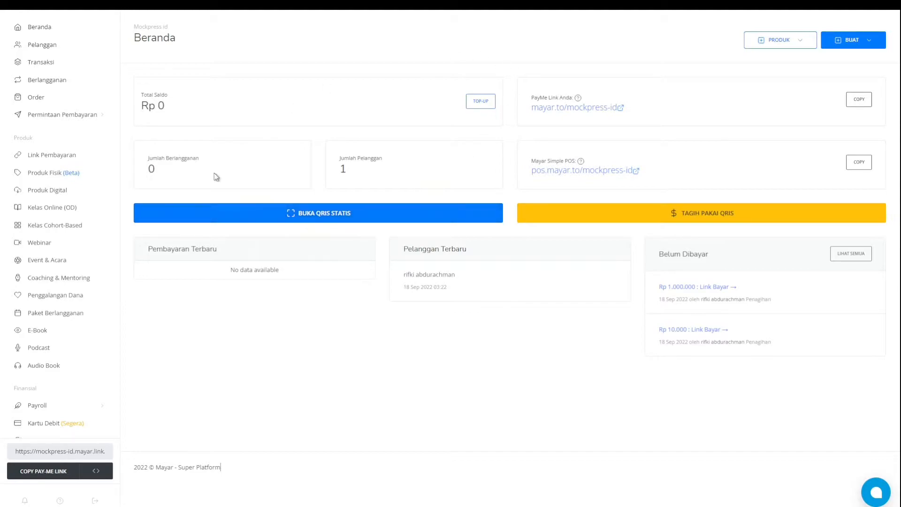
{"action": "scroll", "coordinate": [84, 298], "scroll_direction": "down", "scroll_amount": 3}
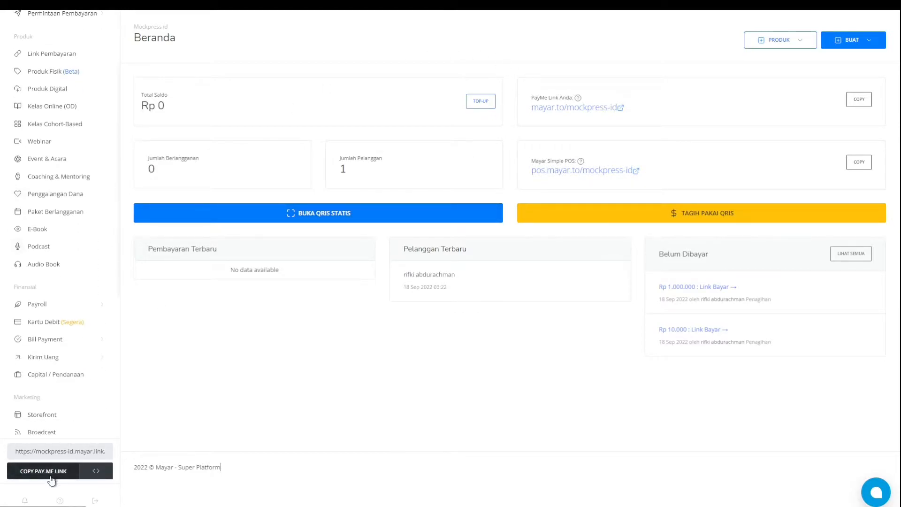
Step: Copy the store's Pay-Me link and open it in a new browser tab
{"action": "left_click", "coordinate": [66, 471]}
{"action": "mouse_move", "coordinate": [459, 14]}
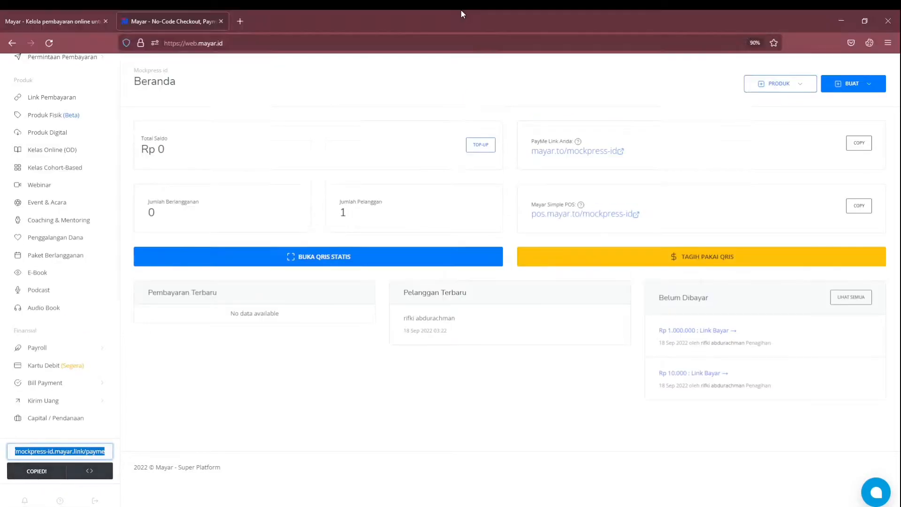
{"action": "left_click", "coordinate": [239, 21]}
{"action": "key", "text": "ctrl+v"}
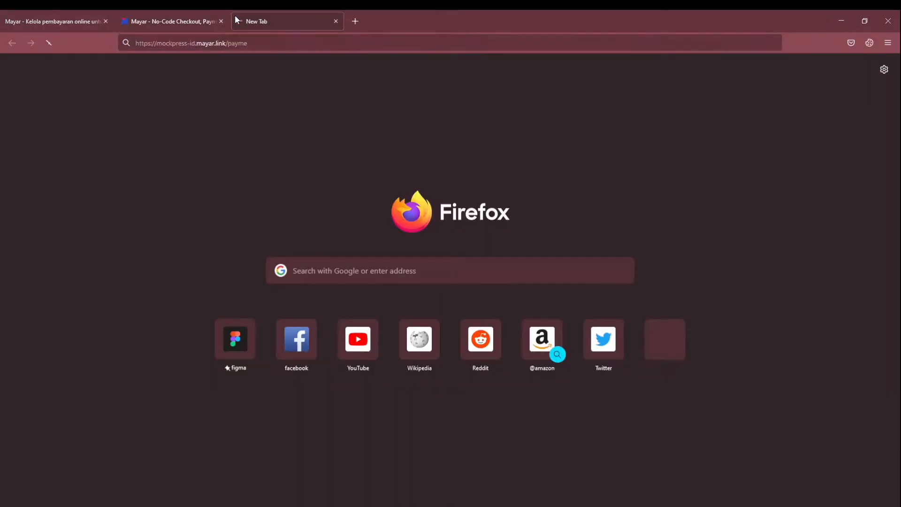
{"action": "key", "text": "Return"}
{"action": "left_click", "coordinate": [443, 134]}
Step: Return to the Mayar dashboard tab and put it back into the main browser window
{"action": "mouse_move", "coordinate": [161, 9]}
{"action": "left_click_drag", "start_coordinate": [161, 11], "coordinate": [163, 11]}
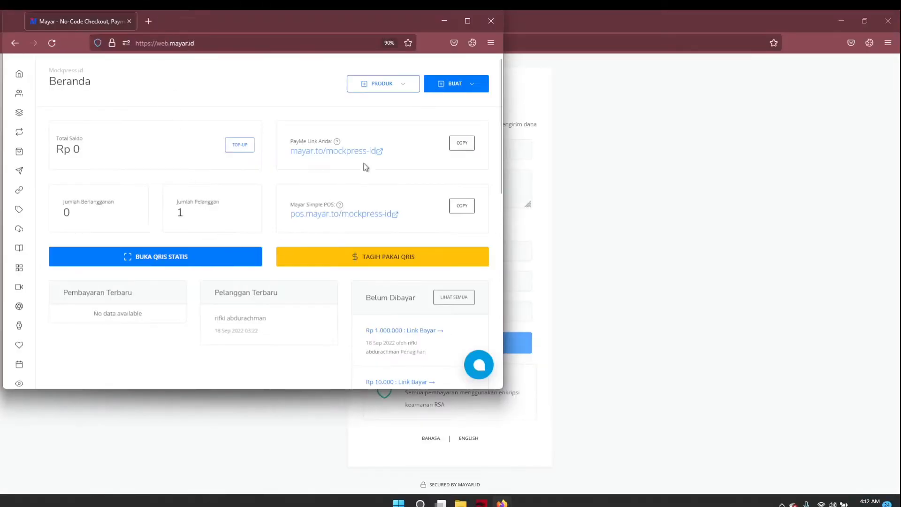
{"action": "left_click_drag", "start_coordinate": [62, 21], "coordinate": [563, 9]}
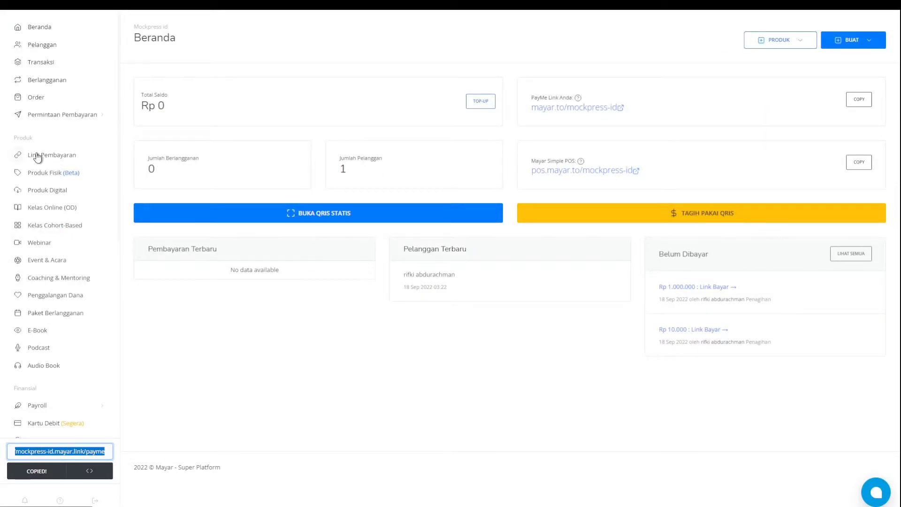
Step: Start a new payment link product named "Tst bayar`" with a price of Rp 50000
{"action": "left_click", "coordinate": [854, 45]}
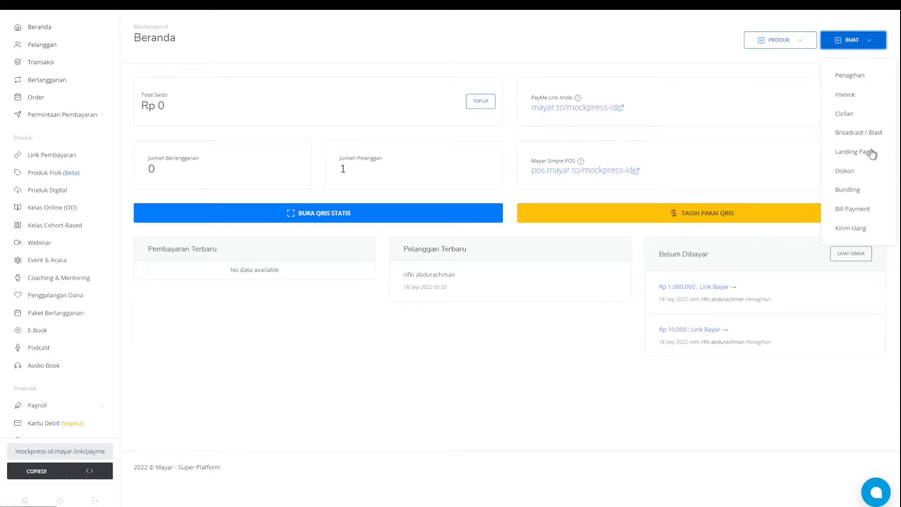
{"action": "left_click", "coordinate": [767, 41]}
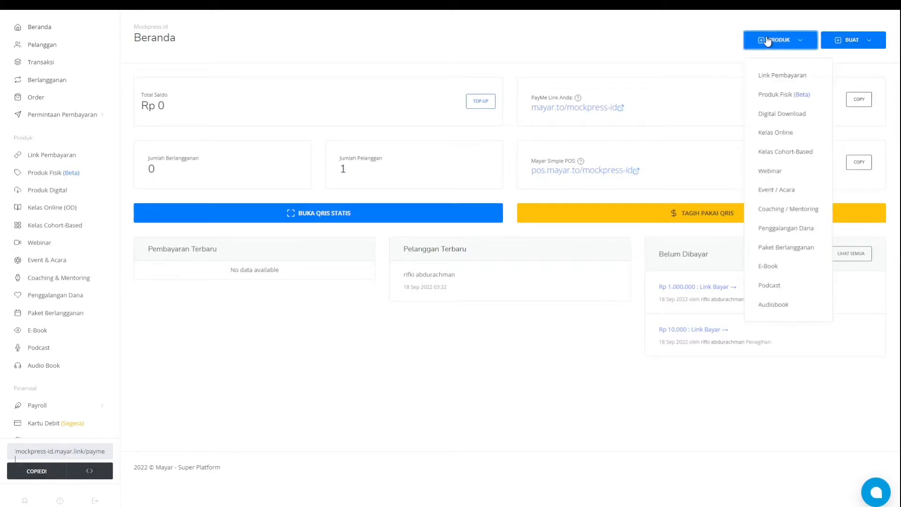
{"action": "left_click", "coordinate": [782, 74]}
{"action": "left_click", "coordinate": [402, 119]}
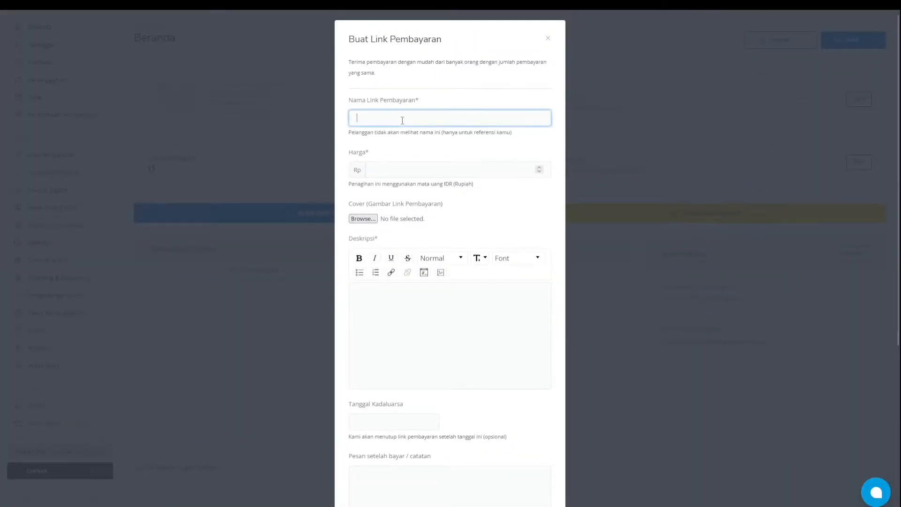
{"action": "type", "text": "Tst bayar`"}
{"action": "key", "text": "Tab"}
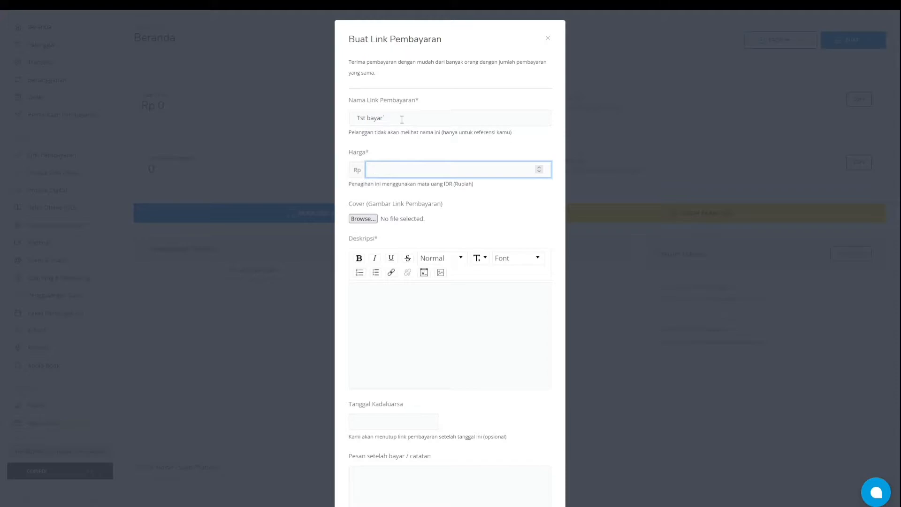
{"action": "type", "text": "50000"}
Step: Set the payment link's expiry date to 2022/09/24 and its post-payment message to "Makasih bor"
{"action": "left_click", "coordinate": [396, 416]}
{"action": "scroll", "coordinate": [511, 263], "scroll_direction": "down", "scroll_amount": 1}
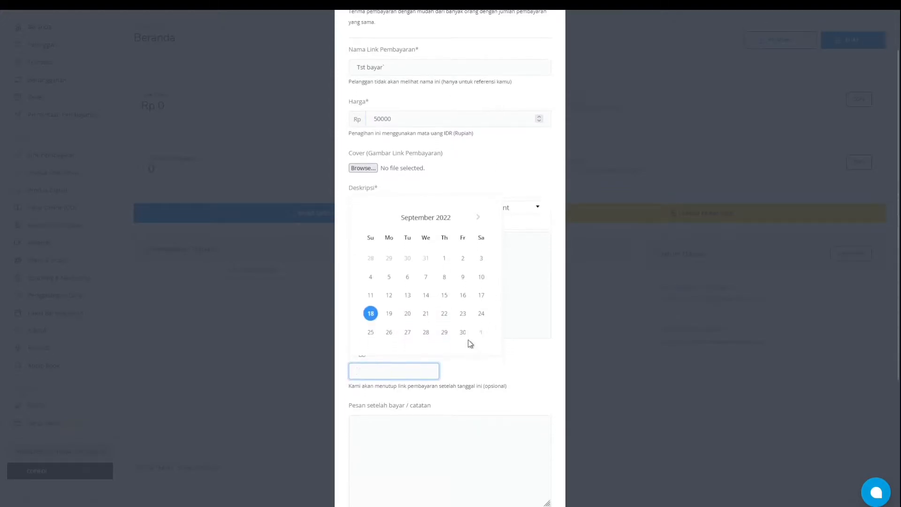
{"action": "left_click", "coordinate": [480, 313]}
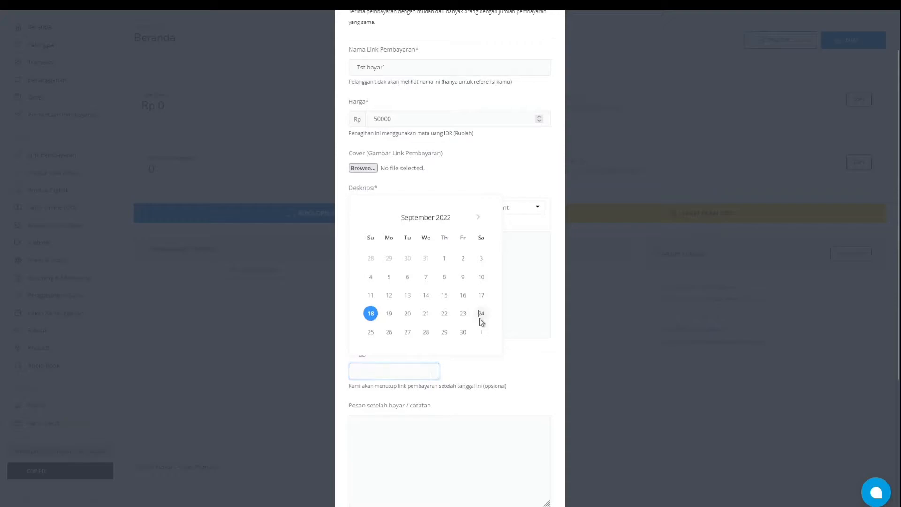
{"action": "scroll", "coordinate": [443, 319], "scroll_direction": "down", "scroll_amount": 4}
{"action": "left_click", "coordinate": [453, 265]}
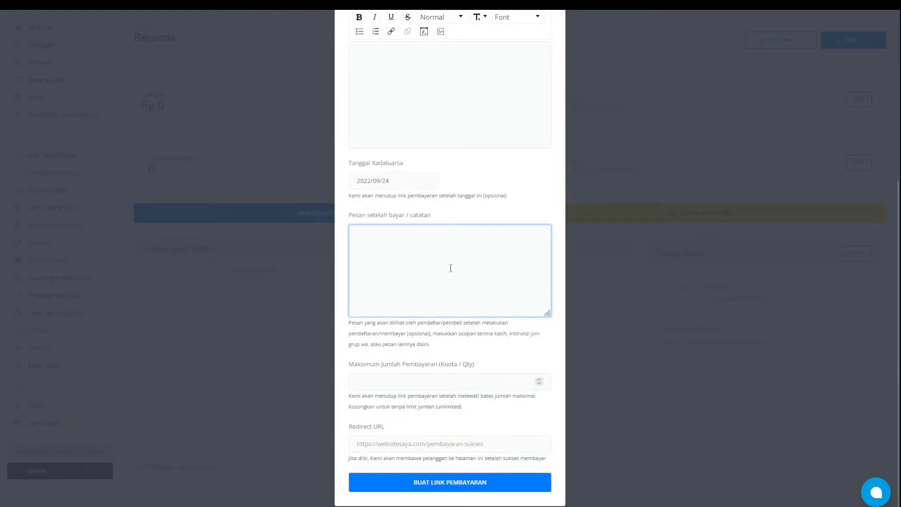
{"action": "type", "text": "Makasih bor"}
Step: Set the payment link's maximum number of payments to 2
{"action": "left_click", "coordinate": [433, 385]}
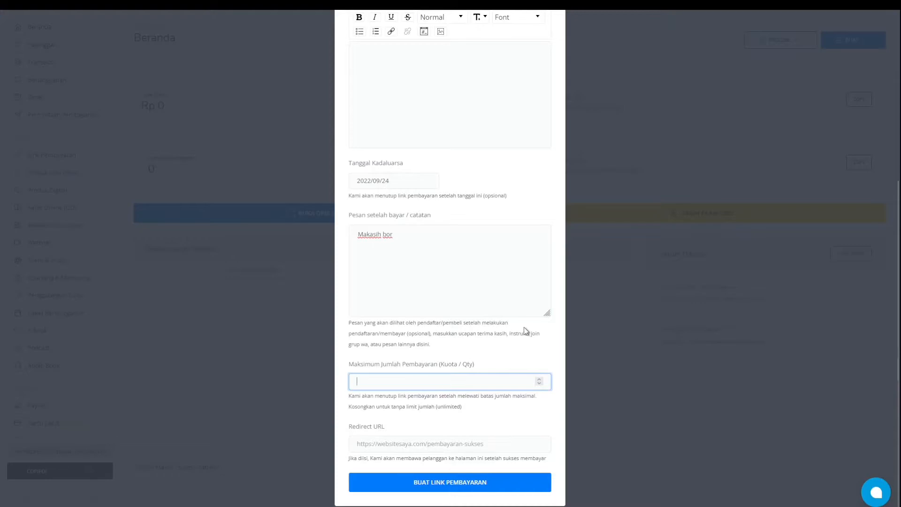
{"action": "type", "text": "2"}
{"action": "key", "text": "BackSpace"}
{"action": "type", "text": "1"}
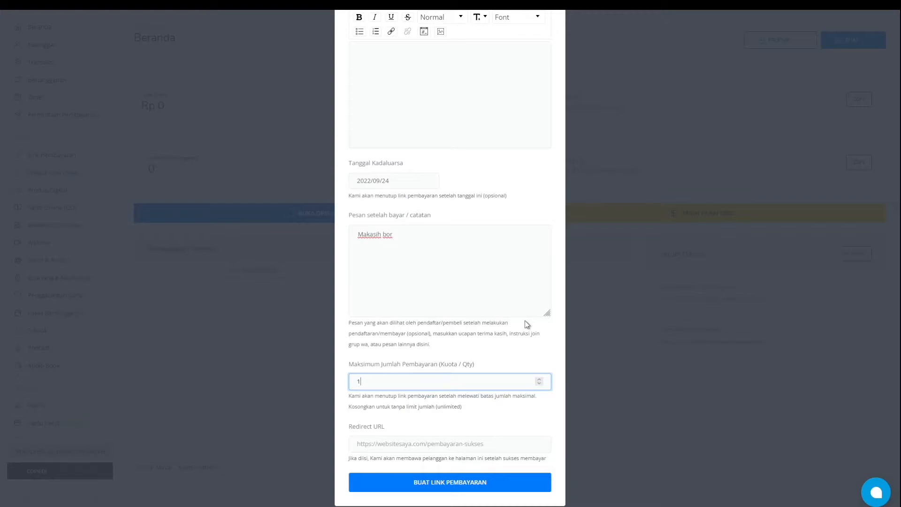
{"action": "key", "text": "BackSpace"}
{"action": "type", "text": "2"}
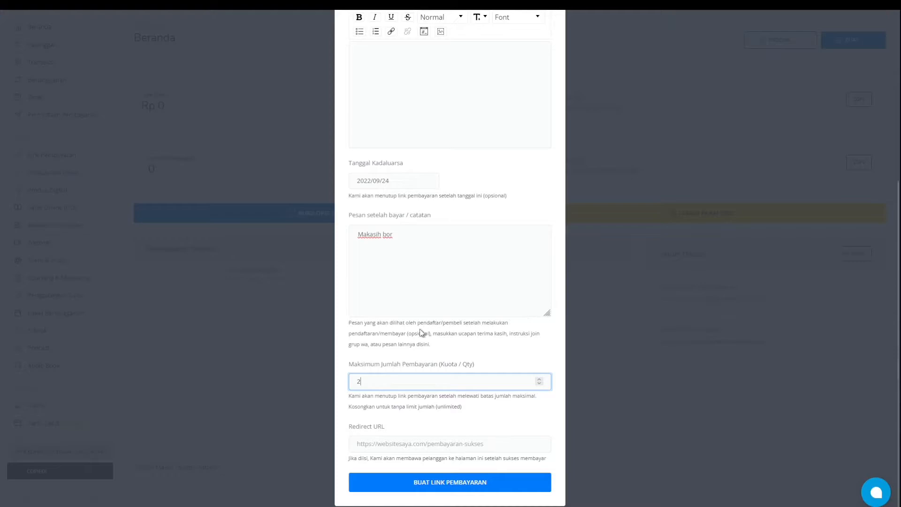
{"action": "scroll", "coordinate": [451, 389], "scroll_direction": "down", "scroll_amount": 3}
{"action": "left_click", "coordinate": [541, 417]}
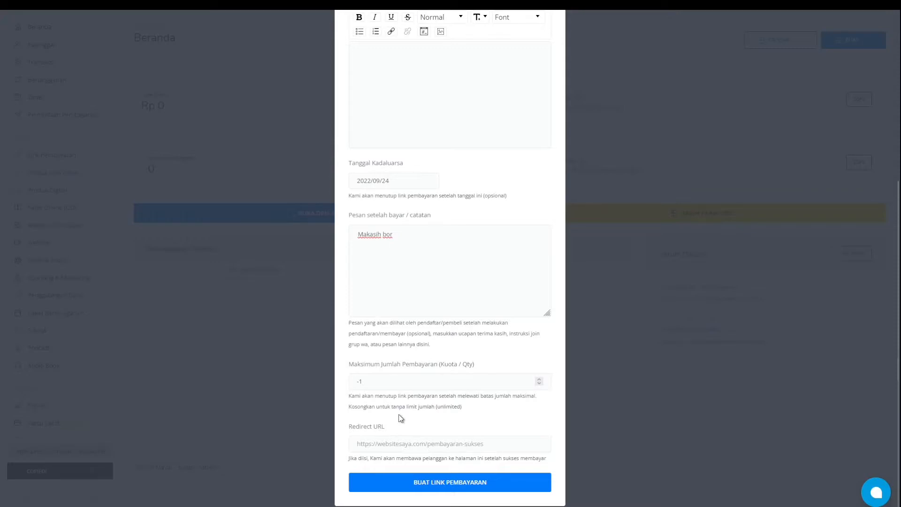
{"action": "left_click_drag", "start_coordinate": [366, 381], "coordinate": [328, 374]}
{"action": "type", "text": "2"}
Step: Enter "Desrsi" as the payment link's description and create the link
{"action": "left_click", "coordinate": [480, 484]}
{"action": "scroll", "coordinate": [432, 223], "scroll_direction": "up", "scroll_amount": 4}
{"action": "left_click", "coordinate": [402, 294]}
{"action": "type", "text": "Desrip"}
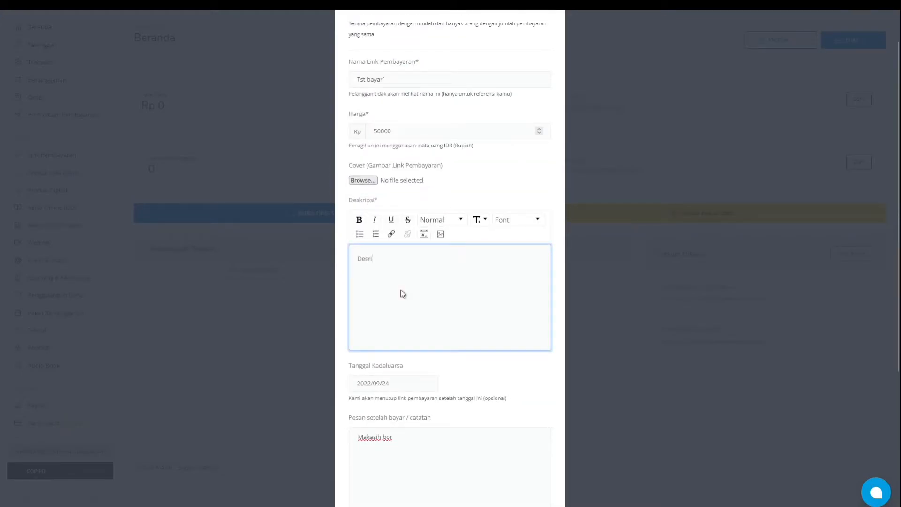
{"action": "key", "text": "BackSpace"}
{"action": "key", "text": "BackSpace"}
{"action": "type", "text": "si"}
{"action": "scroll", "coordinate": [479, 391], "scroll_direction": "down", "scroll_amount": 4}
{"action": "left_click", "coordinate": [492, 482]}
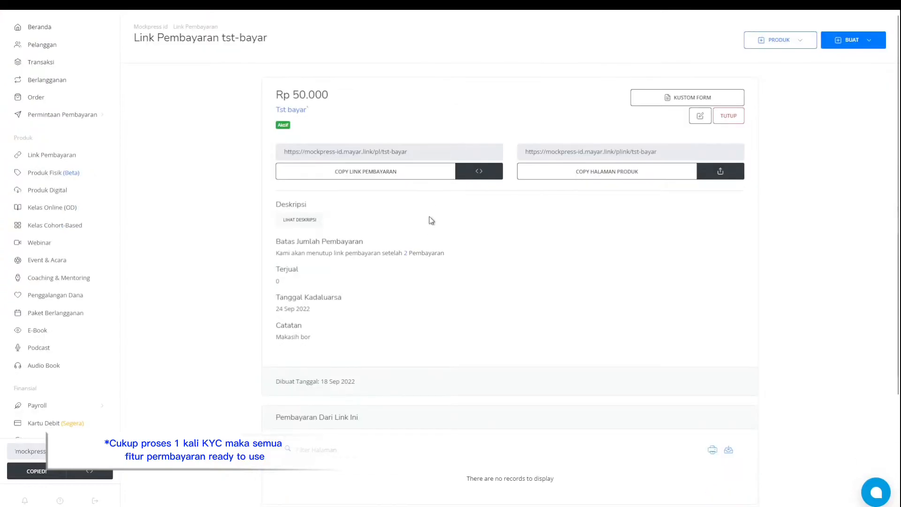
Step: Copy the new payment link's URL and open its checkout page in a new browser tab
{"action": "left_click", "coordinate": [427, 177]}
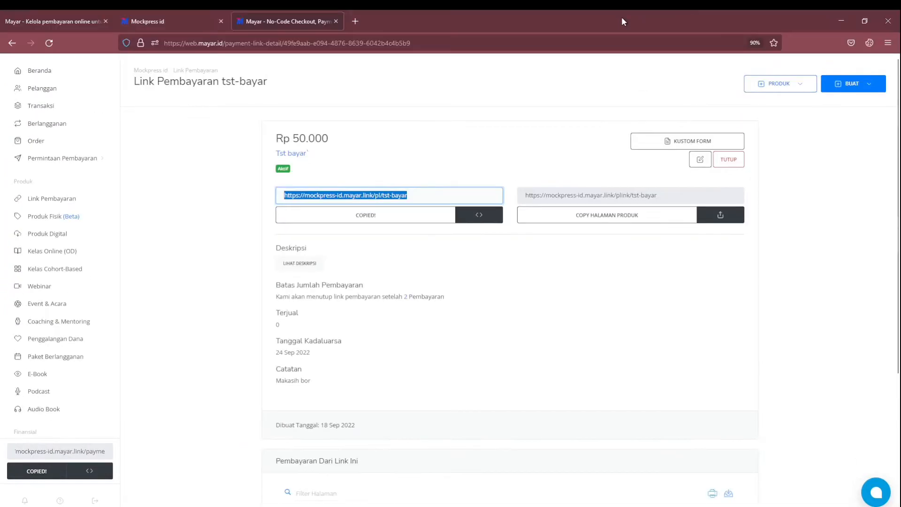
{"action": "left_click", "coordinate": [355, 21]}
{"action": "key", "text": "ctrl+v"}
{"action": "key", "text": "Return"}
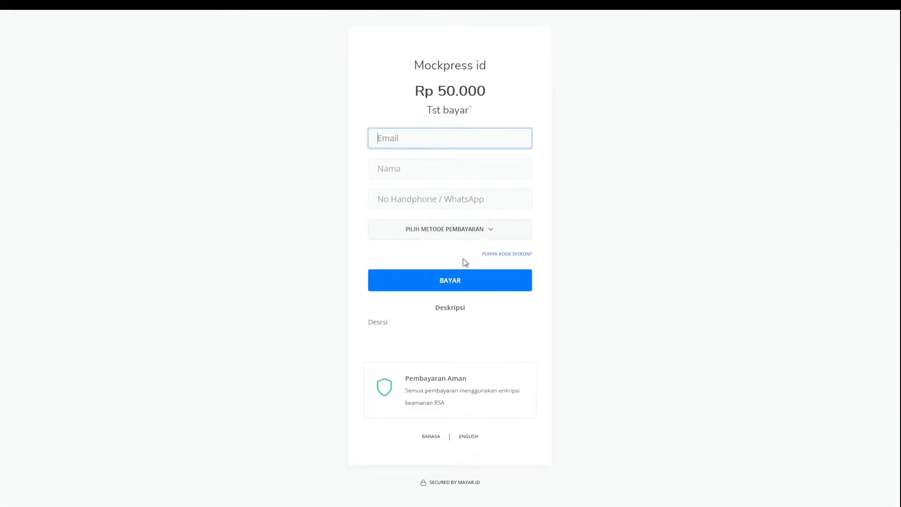
{"action": "left_click", "coordinate": [763, 227]}
{"action": "left_click", "coordinate": [320, 92]}
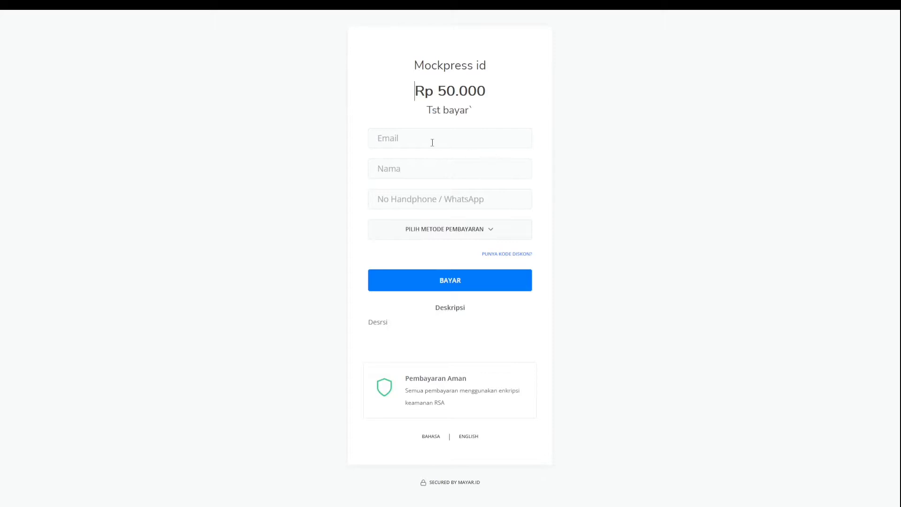
Step: Expand the checkout page's payment methods and discount code field to review the payment options
{"action": "left_click", "coordinate": [473, 239]}
{"action": "scroll", "coordinate": [558, 239], "scroll_direction": "down", "scroll_amount": 1}
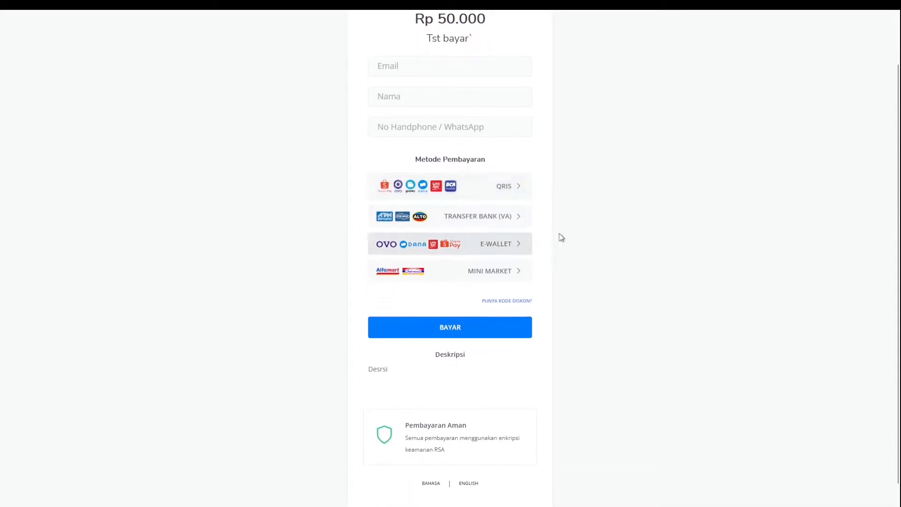
{"action": "scroll", "coordinate": [542, 176], "scroll_direction": "up", "scroll_amount": 1}
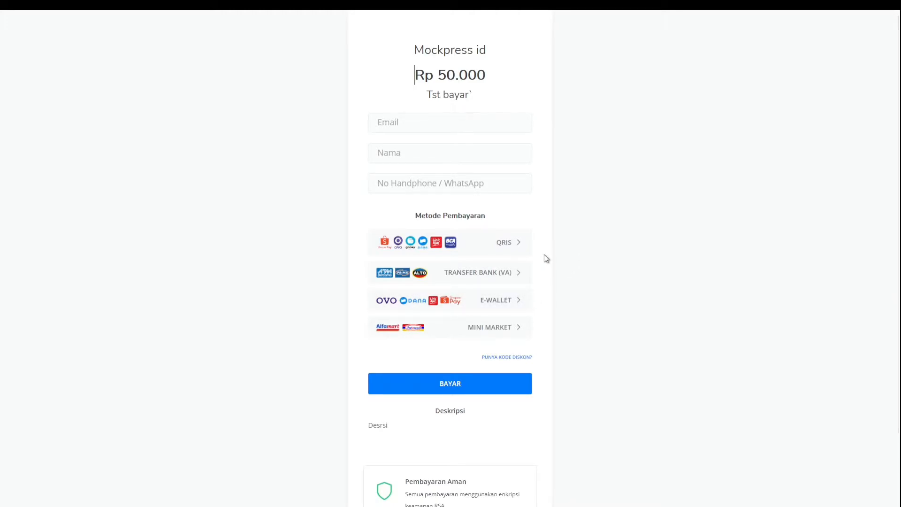
{"action": "left_click", "coordinate": [513, 358]}
{"action": "scroll", "coordinate": [548, 332], "scroll_direction": "down", "scroll_amount": 1}
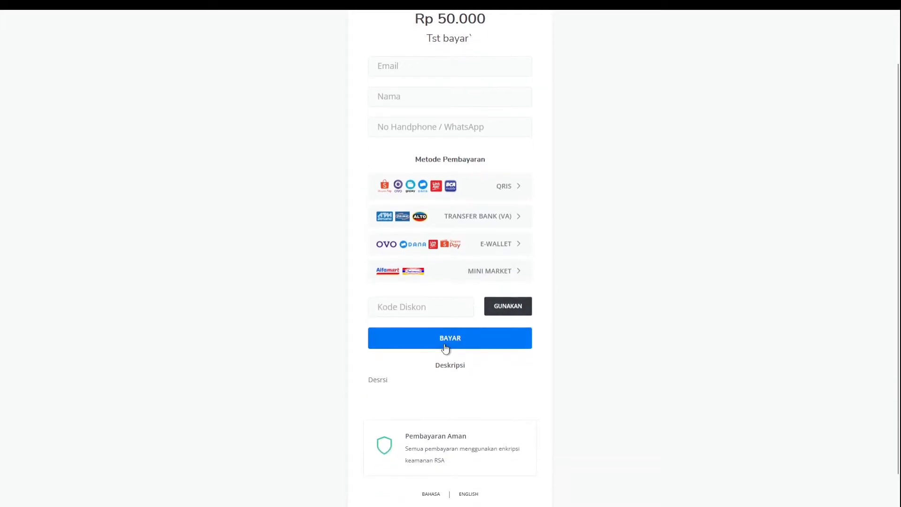
Step: Examine the checkout page's discount code field, payment button, description and security note
{"action": "left_click", "coordinate": [470, 308]}
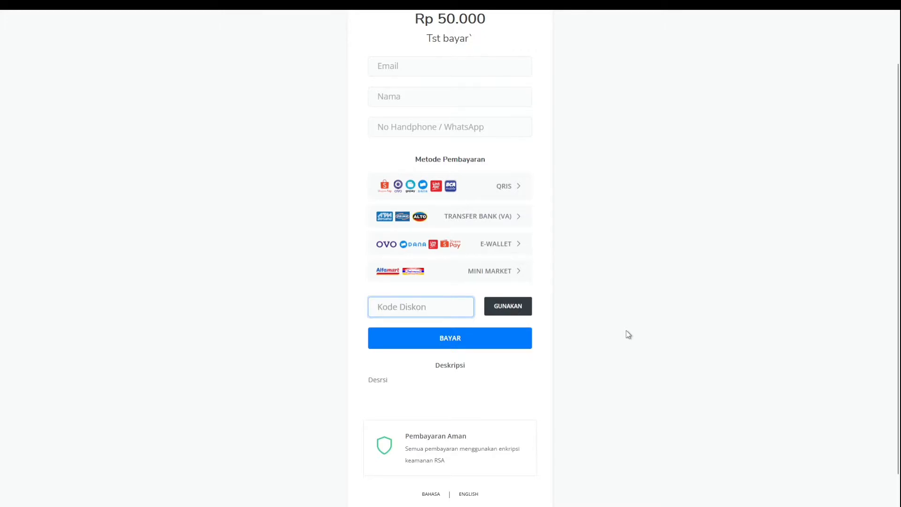
{"action": "left_click", "coordinate": [400, 303]}
{"action": "left_click", "coordinate": [648, 322]}
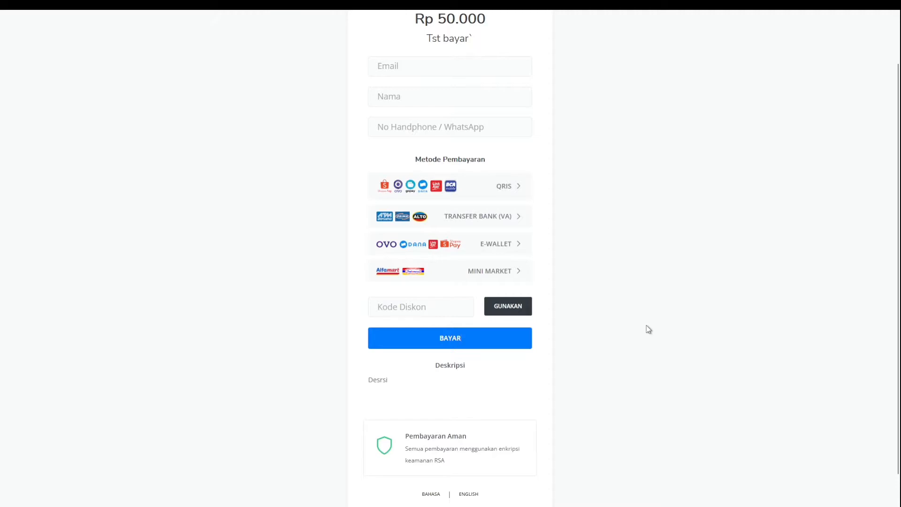
{"action": "left_click", "coordinate": [396, 310]}
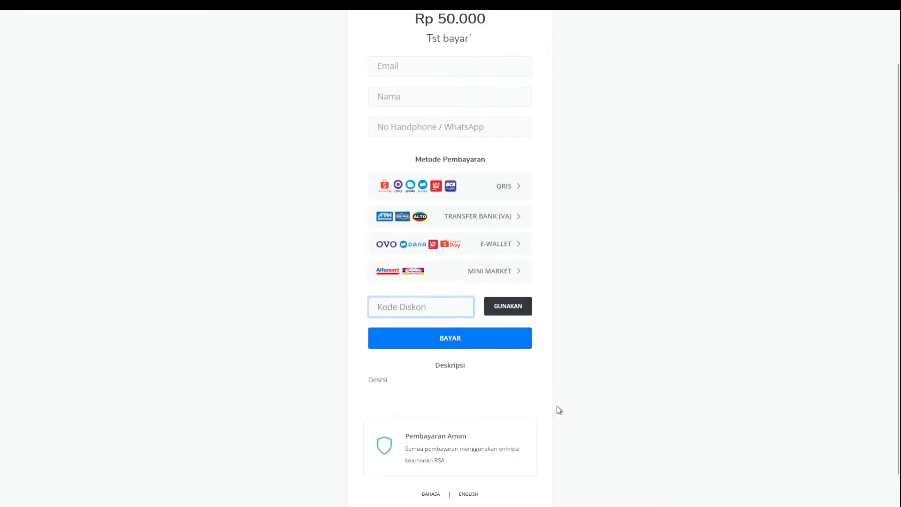
{"action": "scroll", "coordinate": [516, 387], "scroll_direction": "down", "scroll_amount": 1}
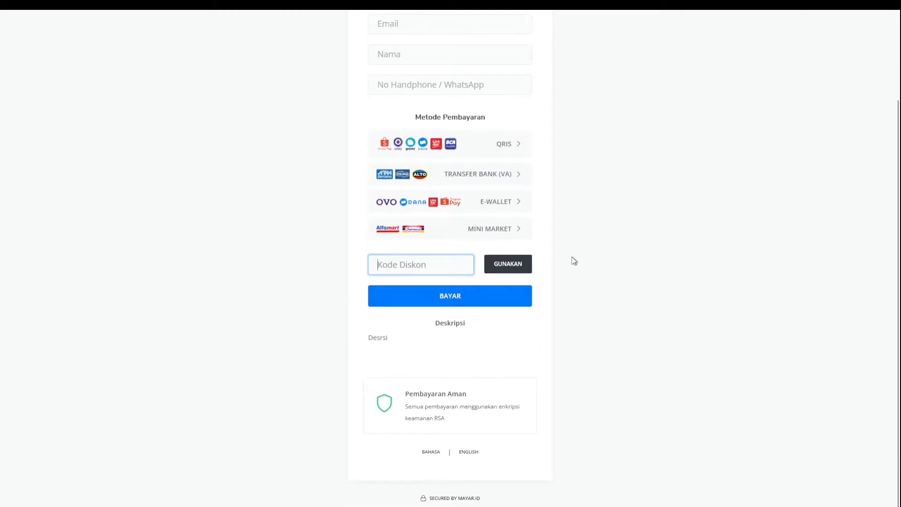
{"action": "scroll", "coordinate": [573, 261], "scroll_direction": "up", "scroll_amount": 2}
{"action": "left_click", "coordinate": [694, 257]}
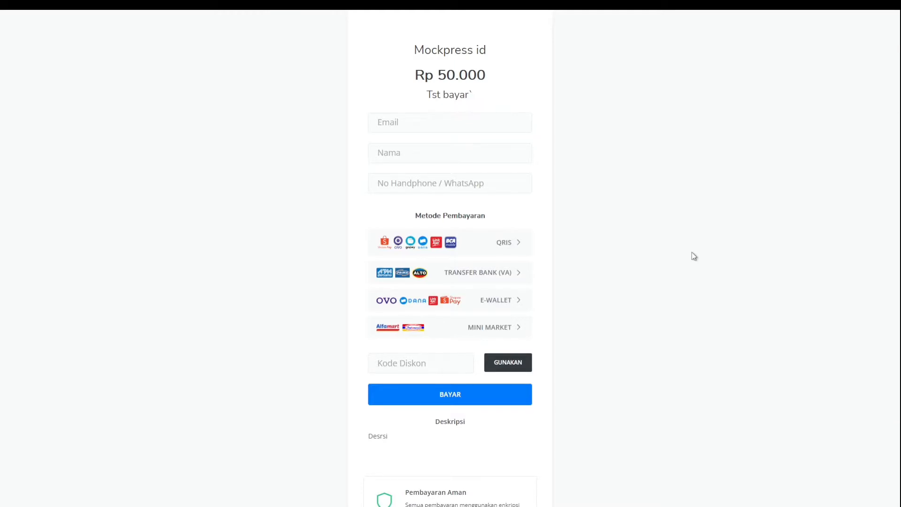
Step: Return to the Mayar dashboard's Beranda page and look through the available product and financial features
{"action": "mouse_move", "coordinate": [125, 13]}
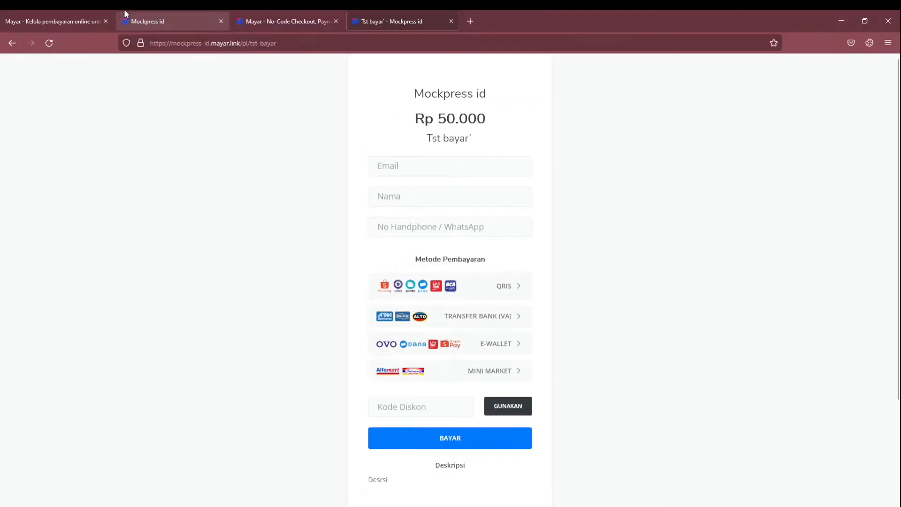
{"action": "left_click", "coordinate": [158, 13]}
{"action": "left_click", "coordinate": [56, 19]}
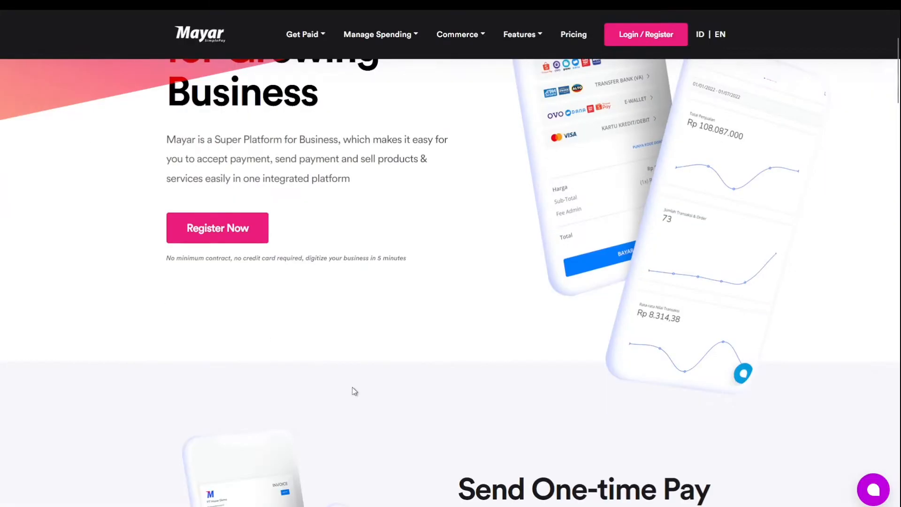
{"action": "scroll", "coordinate": [502, 327], "scroll_direction": "up", "scroll_amount": 3}
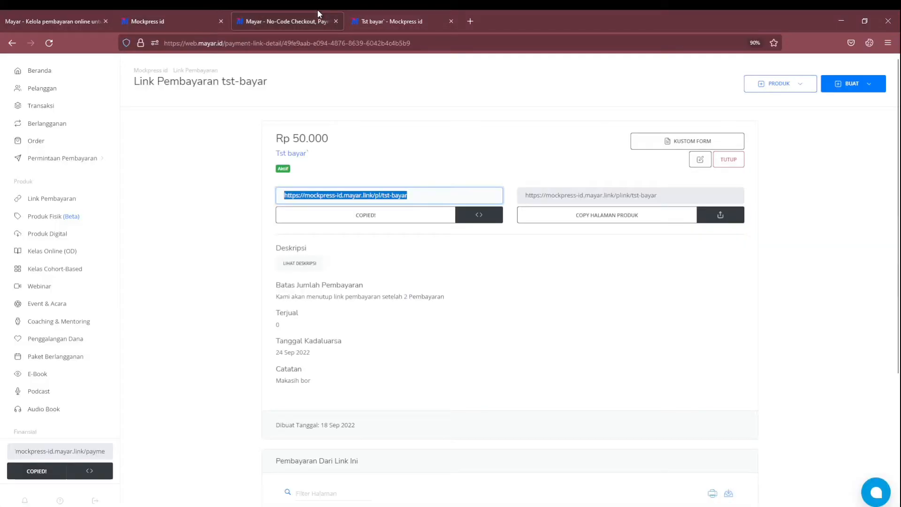
{"action": "left_click", "coordinate": [51, 72]}
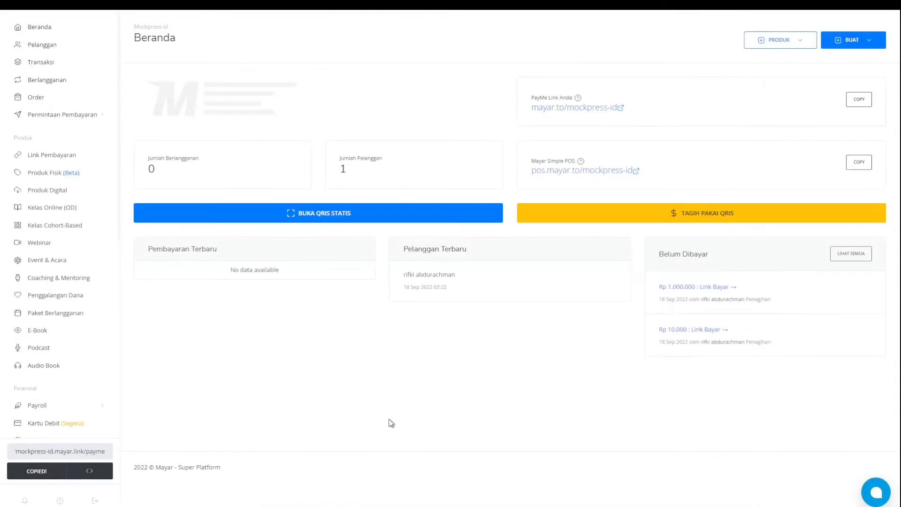
{"action": "scroll", "coordinate": [58, 205], "scroll_direction": "down", "scroll_amount": 1}
{"action": "scroll", "coordinate": [58, 205], "scroll_direction": "down", "scroll_amount": 1}
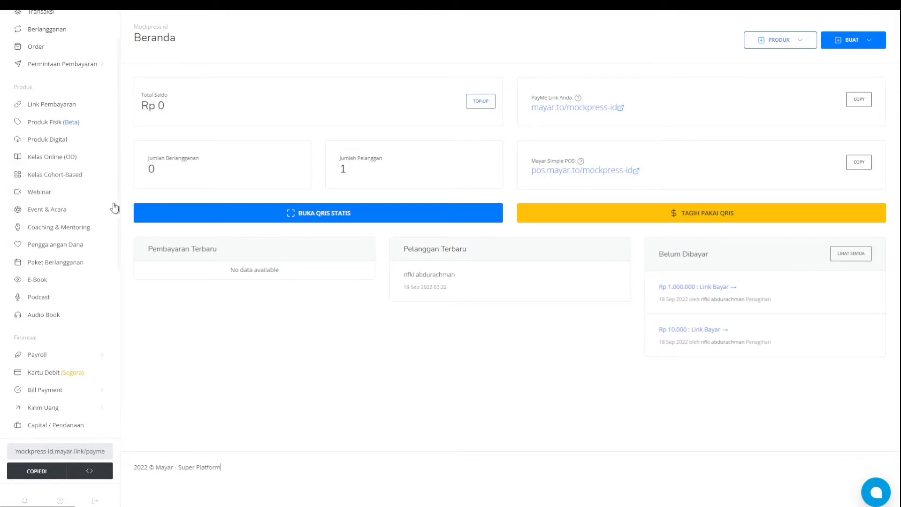
Step: Start a new subscription package (Paket Berlangganan) and name it "subs tahunan"
{"action": "left_click", "coordinate": [55, 264]}
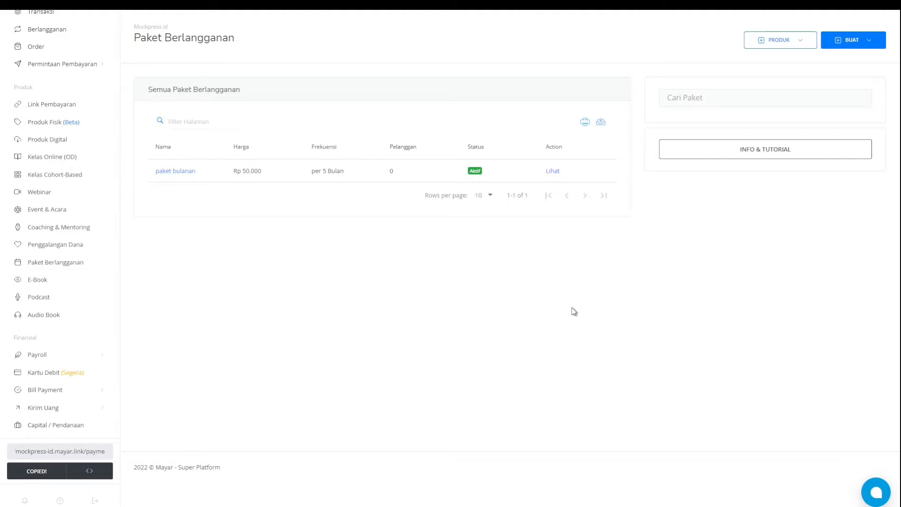
{"action": "left_click", "coordinate": [801, 40]}
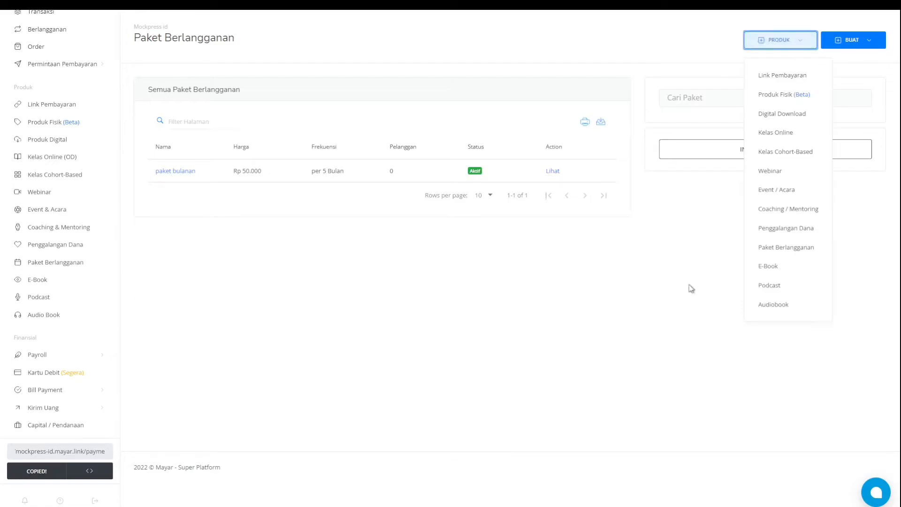
{"action": "left_click", "coordinate": [788, 251]}
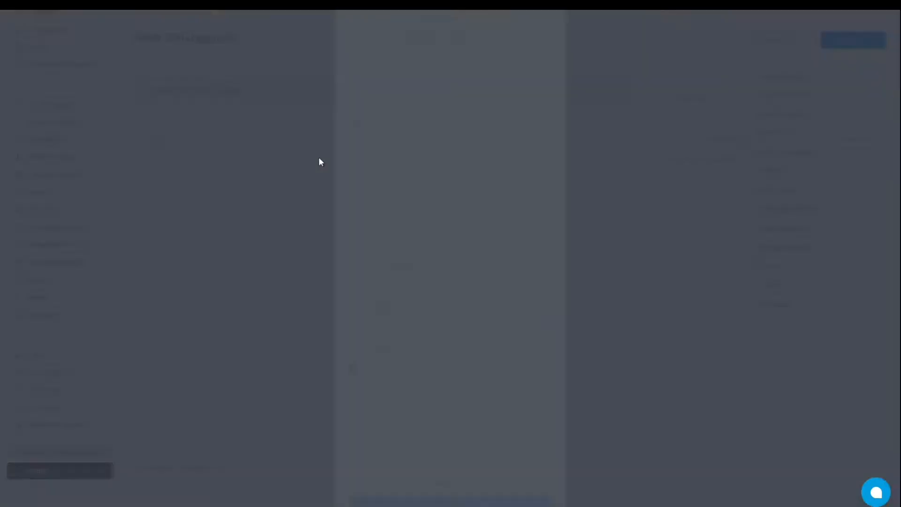
{"action": "left_click", "coordinate": [392, 109]}
{"action": "type", "text": "subs tahunan"}
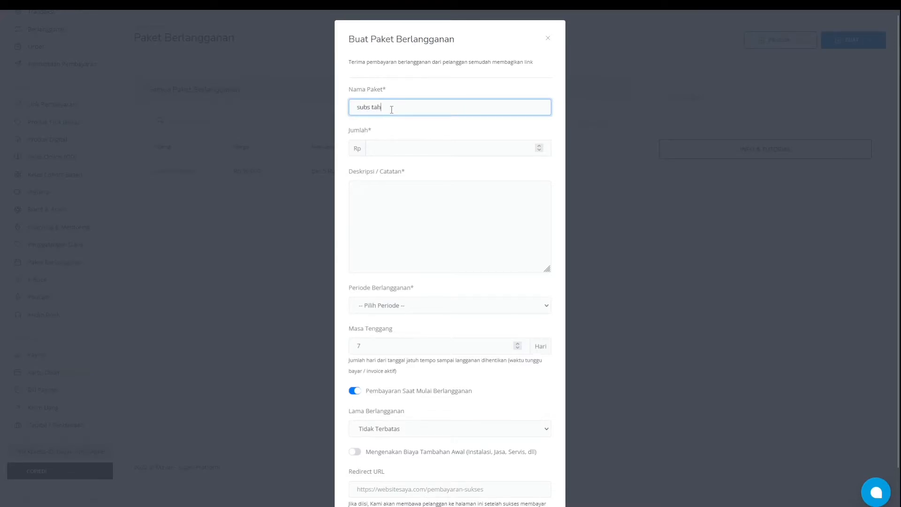
Step: Set the package's amount to Rp 10.000 and enter "Desc" as its description
{"action": "left_click", "coordinate": [430, 151]}
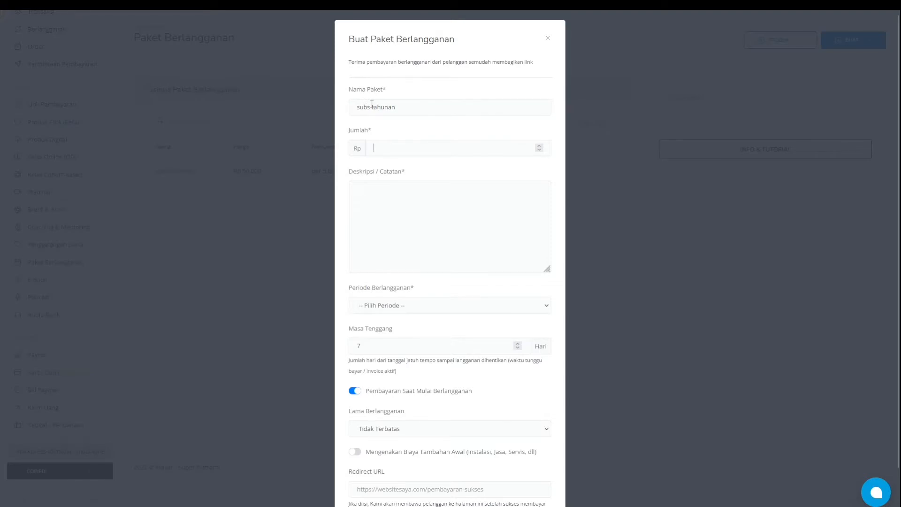
{"action": "left_click", "coordinate": [418, 147]}
{"action": "type", "text": "10000"}
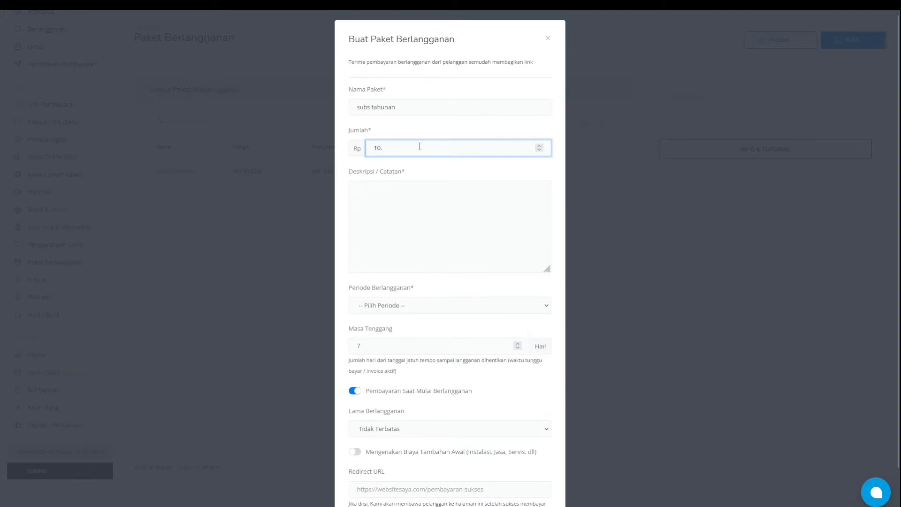
{"action": "left_click", "coordinate": [386, 188]}
{"action": "type", "text": "Desc"}
Step: Set the subscription period to Custom, billed every 2 months (Bulan)
{"action": "left_click", "coordinate": [443, 305]}
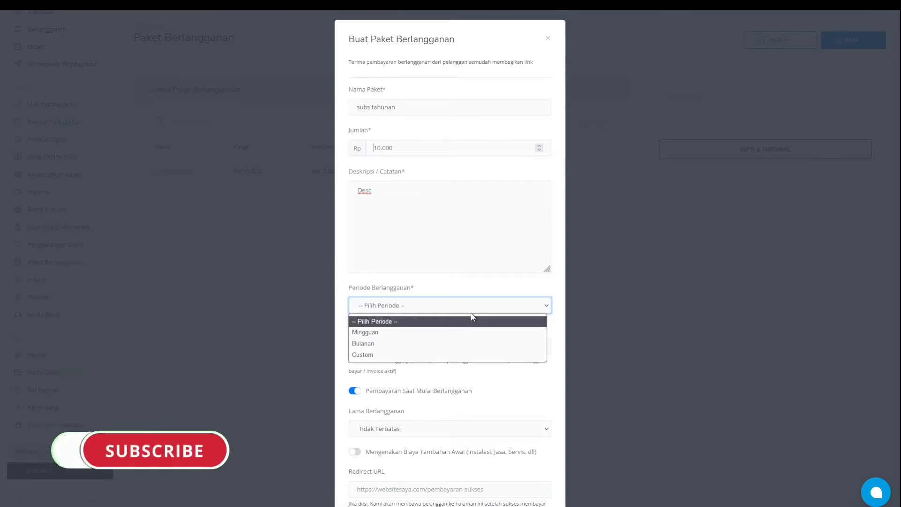
{"action": "left_click", "coordinate": [382, 356]}
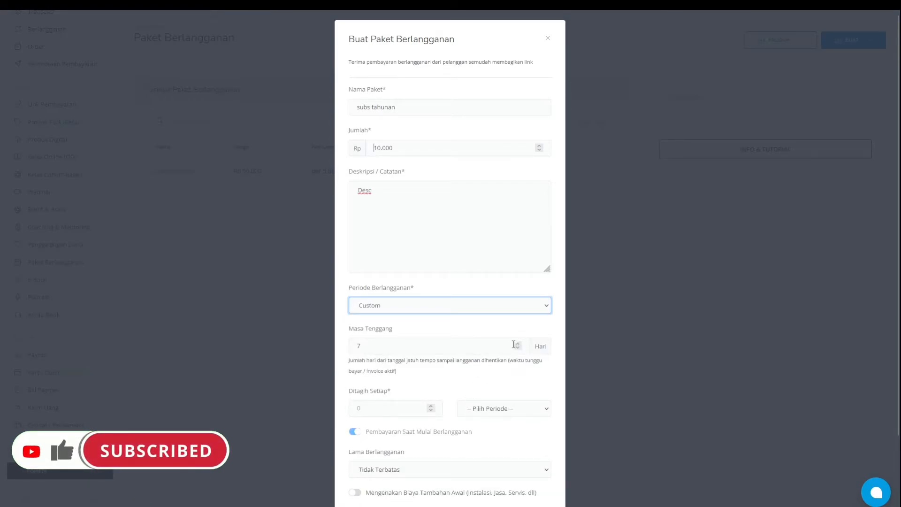
{"action": "left_click_drag", "start_coordinate": [479, 350], "coordinate": [353, 351]}
{"action": "scroll", "coordinate": [452, 328], "scroll_direction": "down", "scroll_amount": 2}
{"action": "left_click", "coordinate": [381, 302]}
{"action": "left_click", "coordinate": [387, 321]}
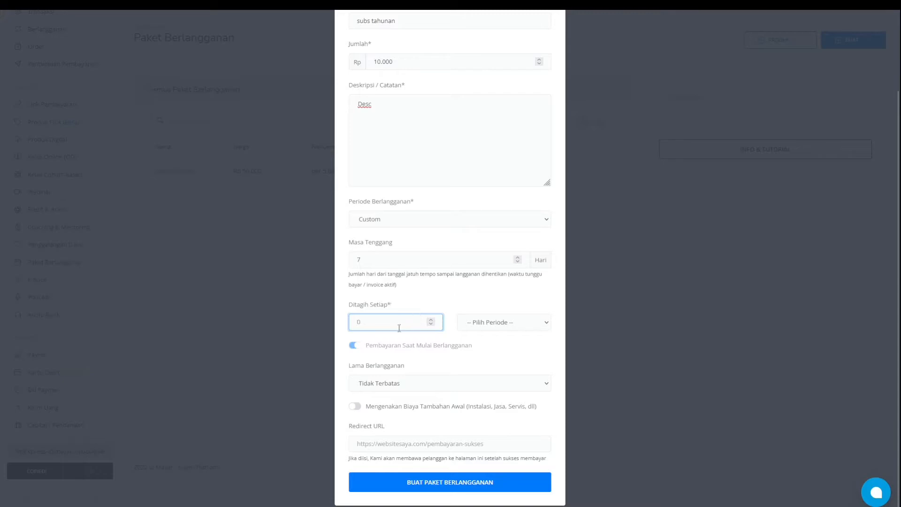
{"action": "left_click", "coordinate": [500, 322]}
{"action": "left_click", "coordinate": [494, 354]}
{"action": "left_click", "coordinate": [504, 326]}
{"action": "left_click", "coordinate": [474, 361]}
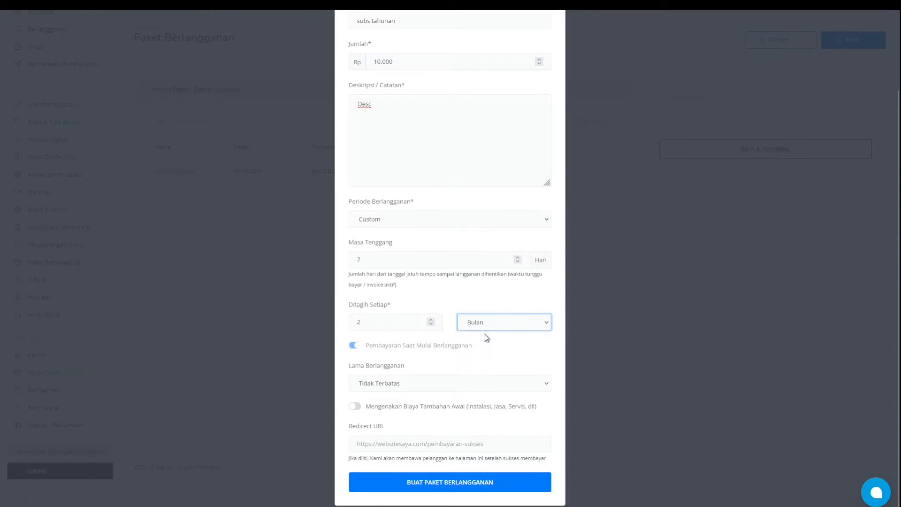
Step: Try the Batas Maksimal option for the subscription duration and restore Tidak Terbatas
{"action": "left_click", "coordinate": [402, 383]}
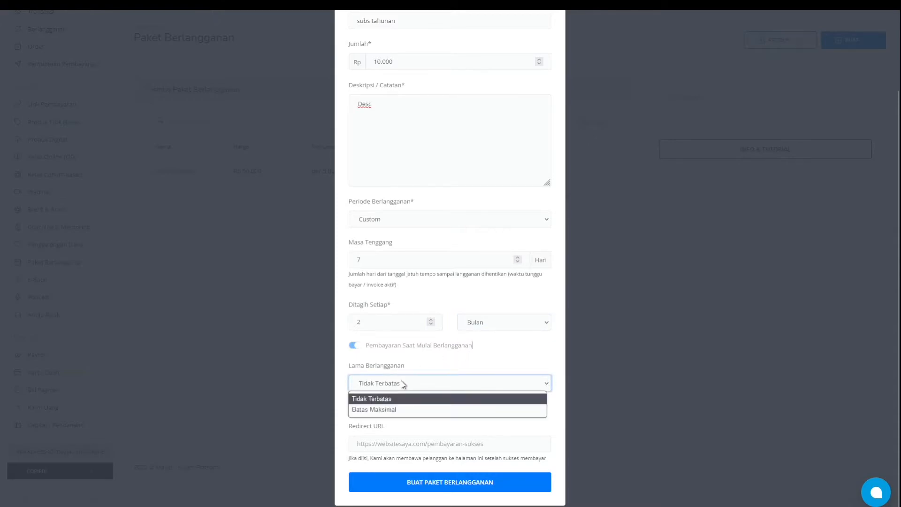
{"action": "left_click", "coordinate": [414, 411]}
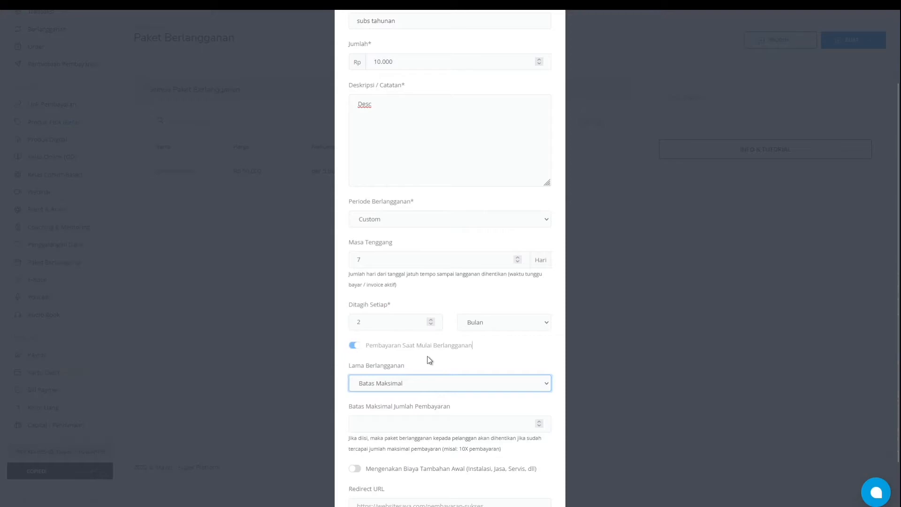
{"action": "key", "text": "Up"}
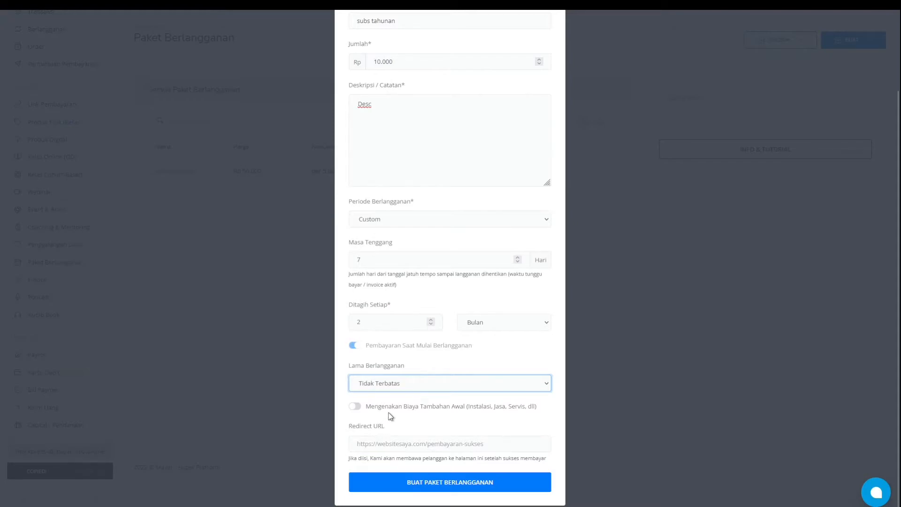
Step: Enable the additional initial fee, set it to Rp 10000 and leave the redirect URL empty
{"action": "left_click", "coordinate": [361, 407]}
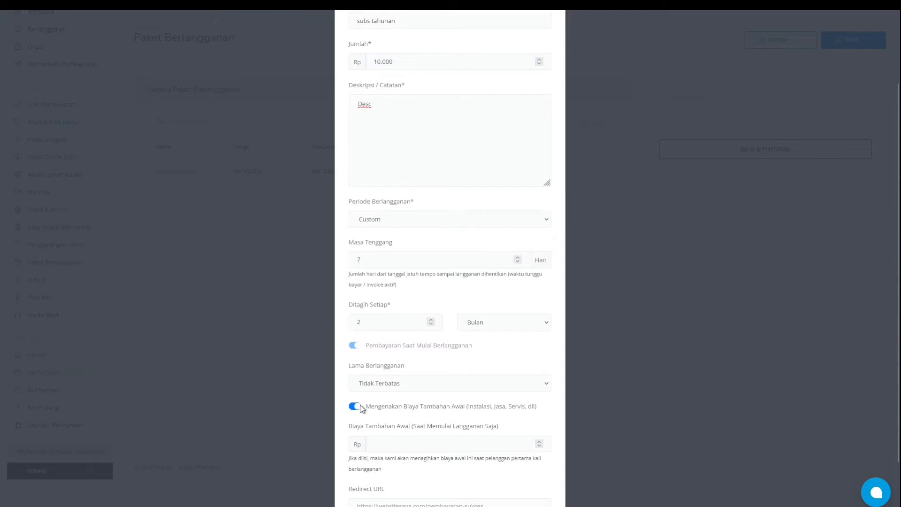
{"action": "scroll", "coordinate": [406, 392], "scroll_direction": "down", "scroll_amount": 2}
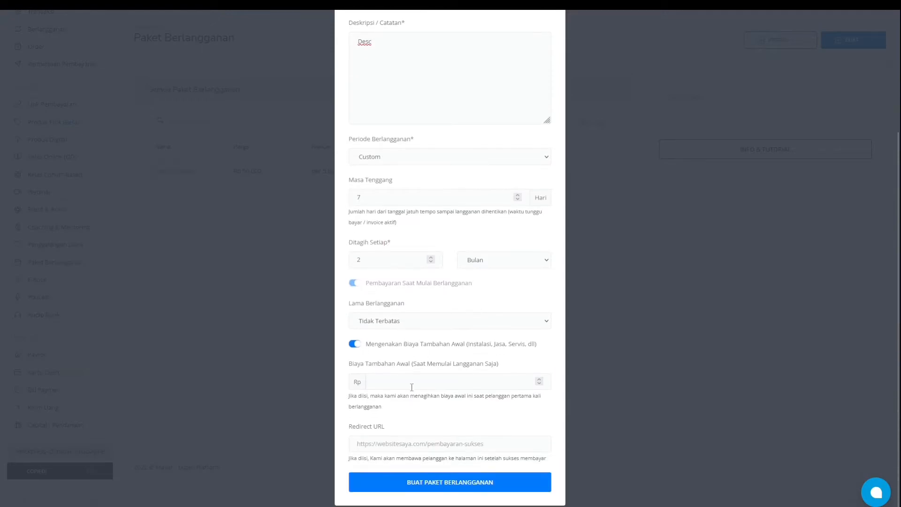
{"action": "left_click", "coordinate": [433, 381]}
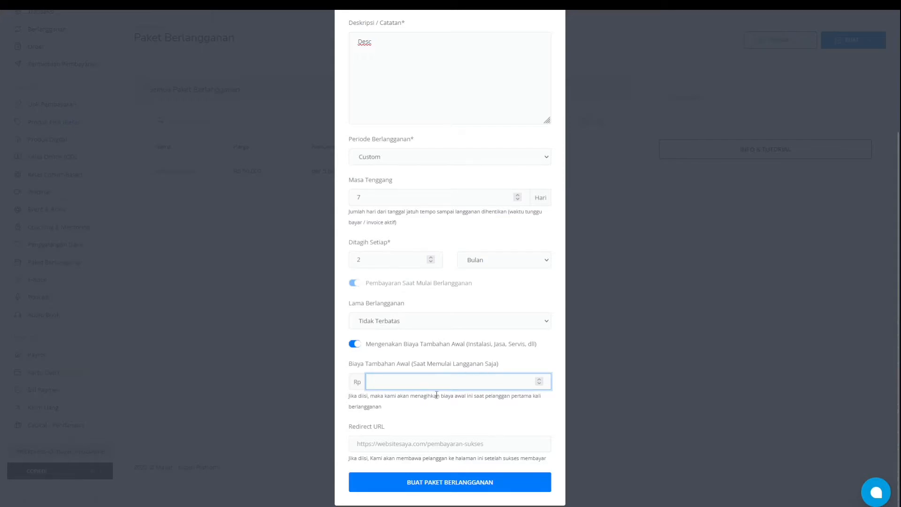
{"action": "type", "text": "10000"}
{"action": "left_click", "coordinate": [524, 436]}
{"action": "left_click", "coordinate": [448, 443]}
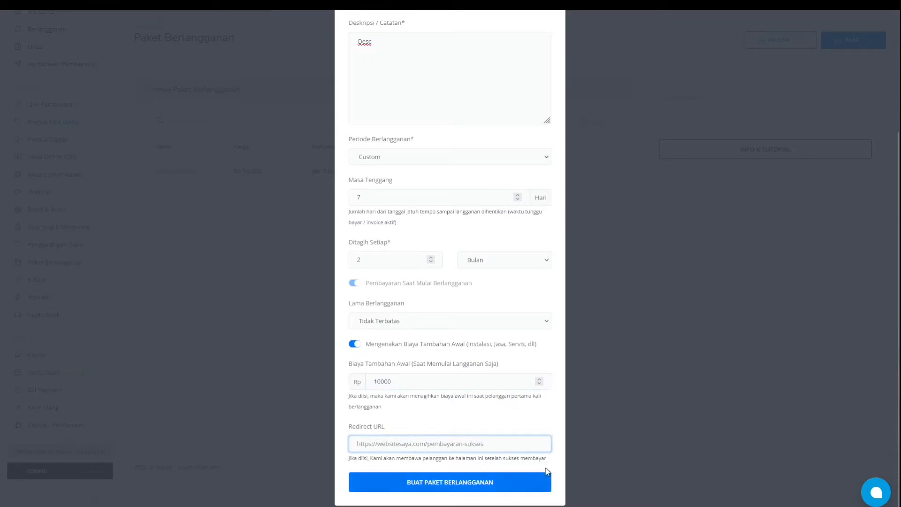
Step: Submit the package form, correct the package's amount to Rp 10000 and create the subscription package
{"action": "left_click", "coordinate": [469, 485]}
{"action": "scroll", "coordinate": [400, 121], "scroll_direction": "up", "scroll_amount": 3}
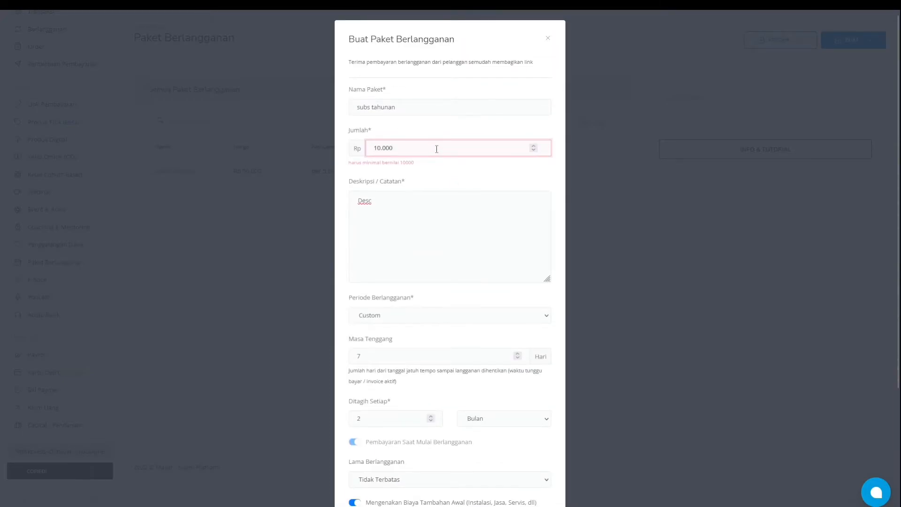
{"action": "left_click_drag", "start_coordinate": [400, 151], "coordinate": [383, 152]}
{"action": "left_click", "coordinate": [405, 145]}
{"action": "scroll", "coordinate": [412, 169], "scroll_direction": "down", "scroll_amount": 3}
{"action": "left_click", "coordinate": [481, 488]}
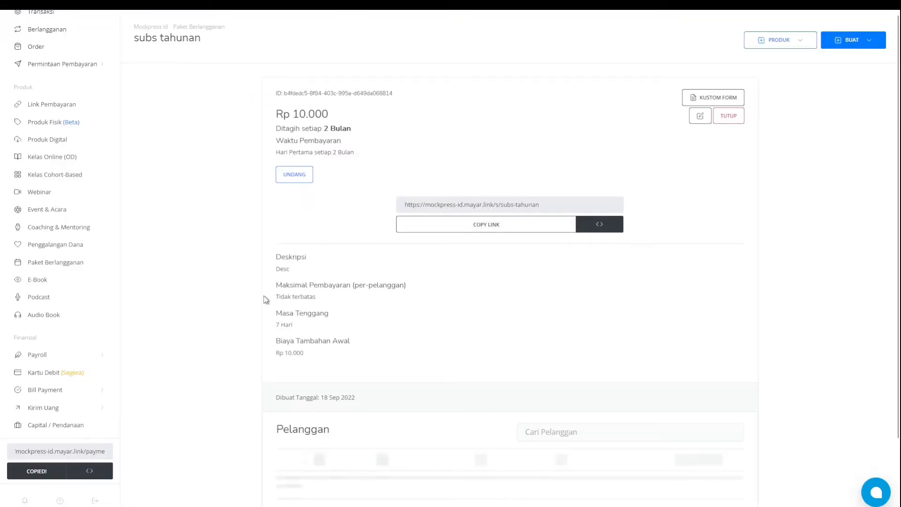
Step: Copy the package's link, check the form for inviting a customer to the package and close it
{"action": "left_click", "coordinate": [471, 225]}
{"action": "left_click", "coordinate": [294, 174]}
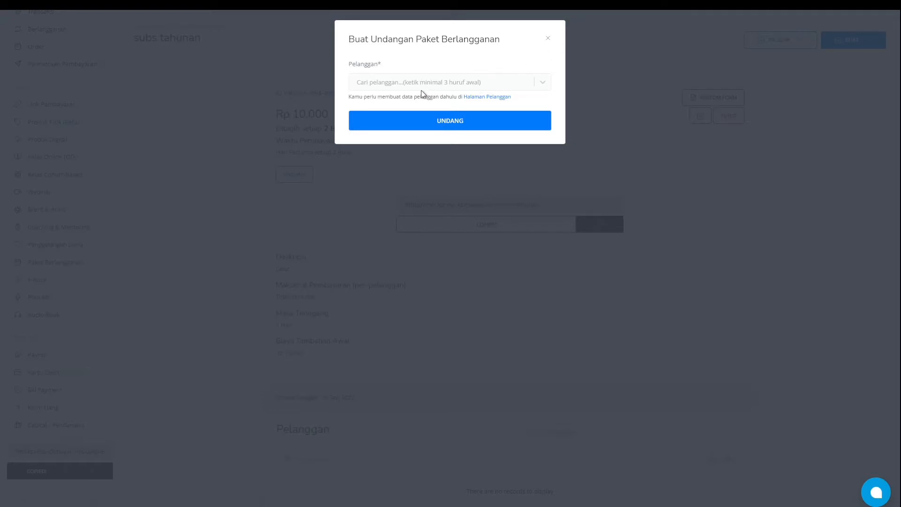
{"action": "left_click", "coordinate": [546, 41]}
Step: Copy the "subs tahunan" package's link and open its checkout page in a new browser tab
{"action": "left_click", "coordinate": [539, 225]}
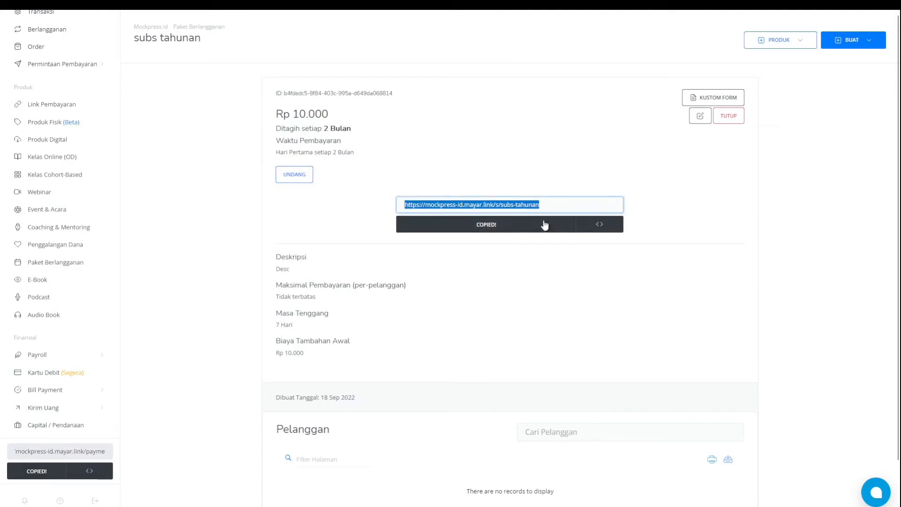
{"action": "mouse_move", "coordinate": [730, 10]}
{"action": "left_click", "coordinate": [471, 21]}
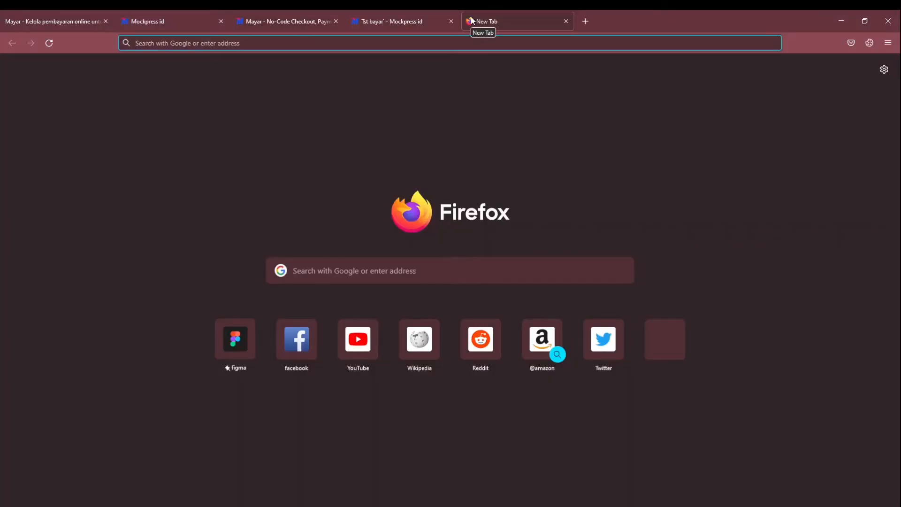
{"action": "key", "text": "ctrl+f"}
{"action": "key", "text": "ctrl+v"}
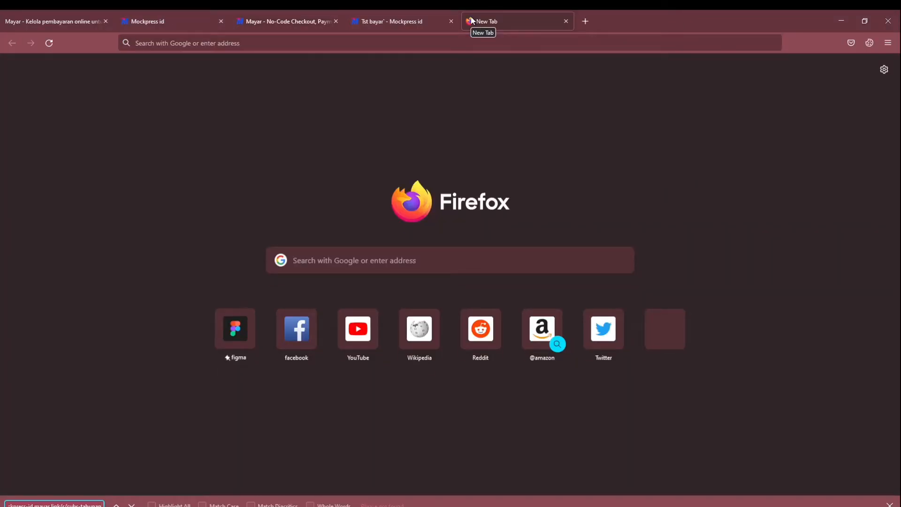
{"action": "left_click", "coordinate": [228, 43]}
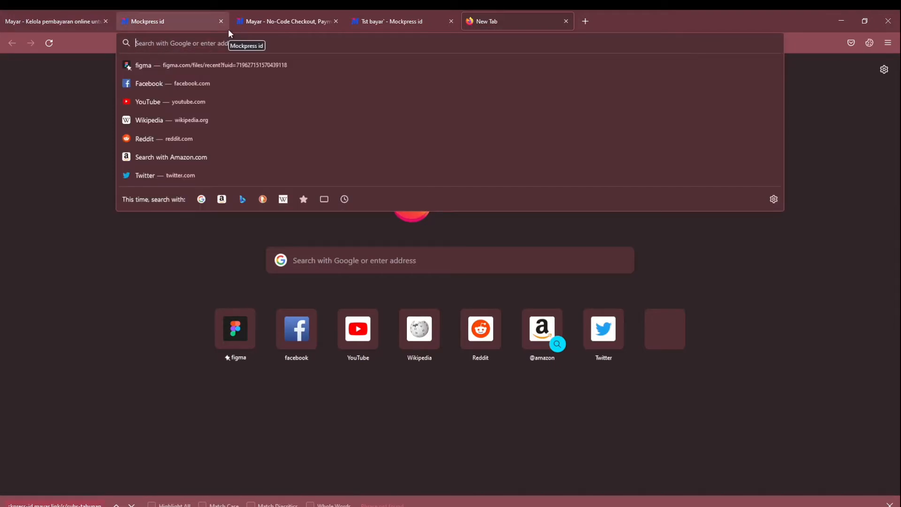
{"action": "key", "text": "ctrl+v"}
{"action": "key", "text": "Return"}
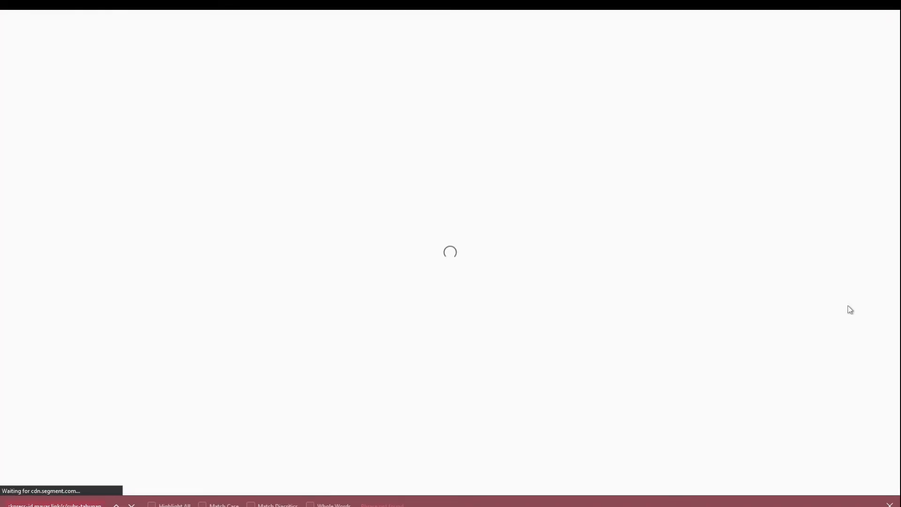
Step: Review the "subs tahunan" package's customer checkout page and return to the package's detail page
{"action": "left_click", "coordinate": [889, 505]}
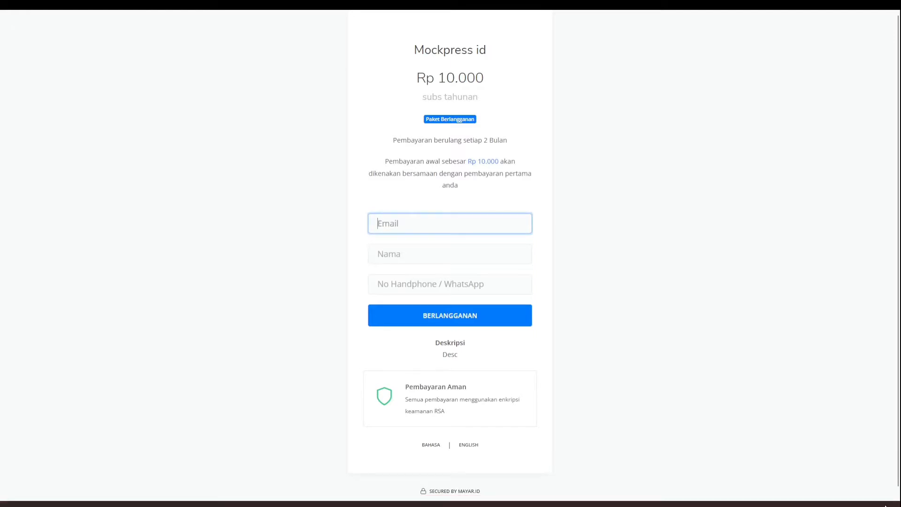
{"action": "left_click", "coordinate": [729, 236]}
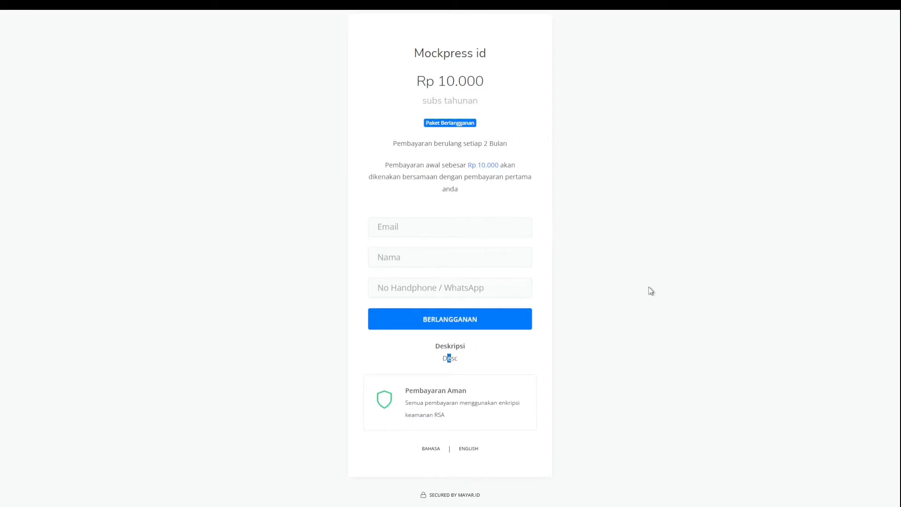
{"action": "left_click", "coordinate": [511, 257]}
{"action": "left_click", "coordinate": [617, 278]}
{"action": "left_click", "coordinate": [275, 14]}
{"action": "left_click", "coordinate": [176, 12]}
{"action": "left_click", "coordinate": [319, 11]}
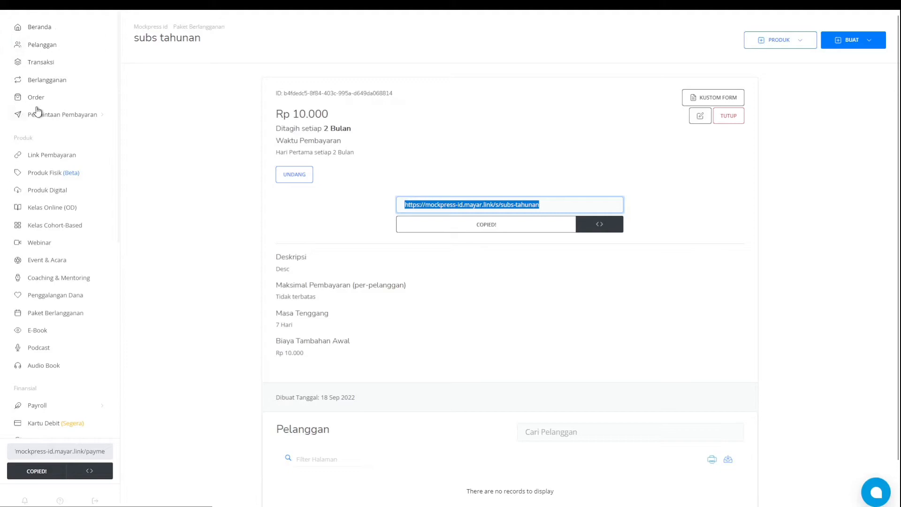
Step: Open the list of broadcasts and start creating a new Broadcast / Blast
{"action": "scroll", "coordinate": [47, 133], "scroll_direction": "down", "scroll_amount": 1}
{"action": "scroll", "coordinate": [49, 141], "scroll_direction": "down", "scroll_amount": 4}
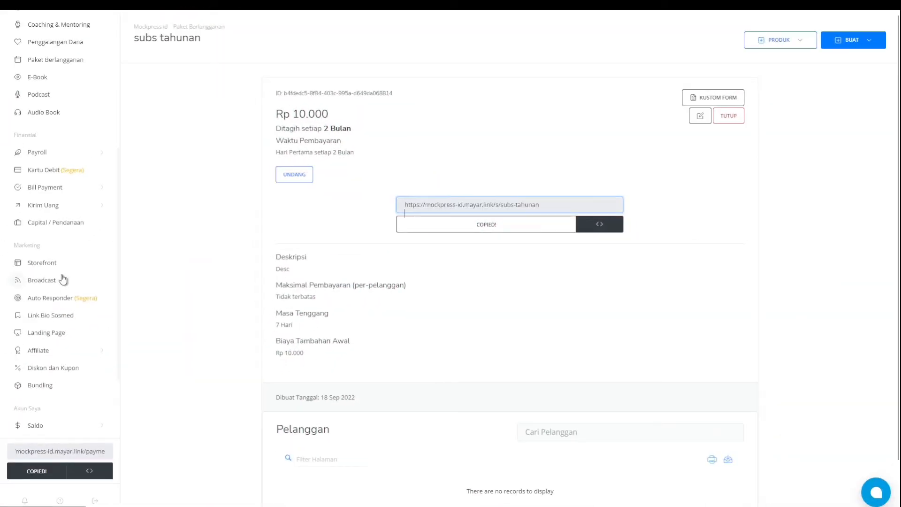
{"action": "left_click", "coordinate": [62, 279]}
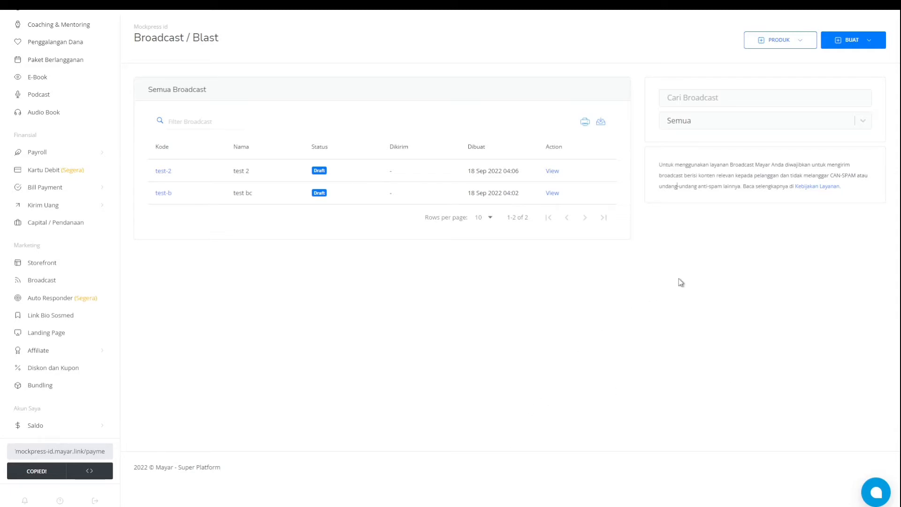
{"action": "left_click", "coordinate": [856, 46]}
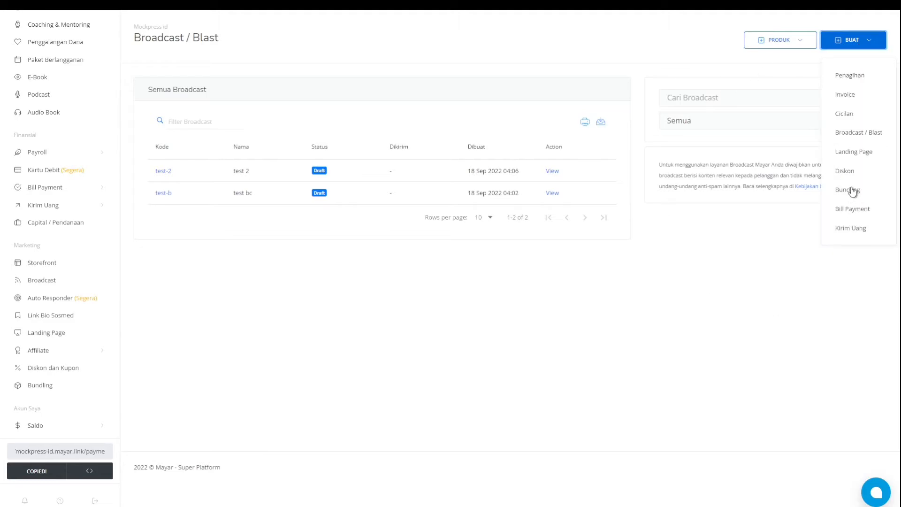
{"action": "left_click", "coordinate": [860, 136]}
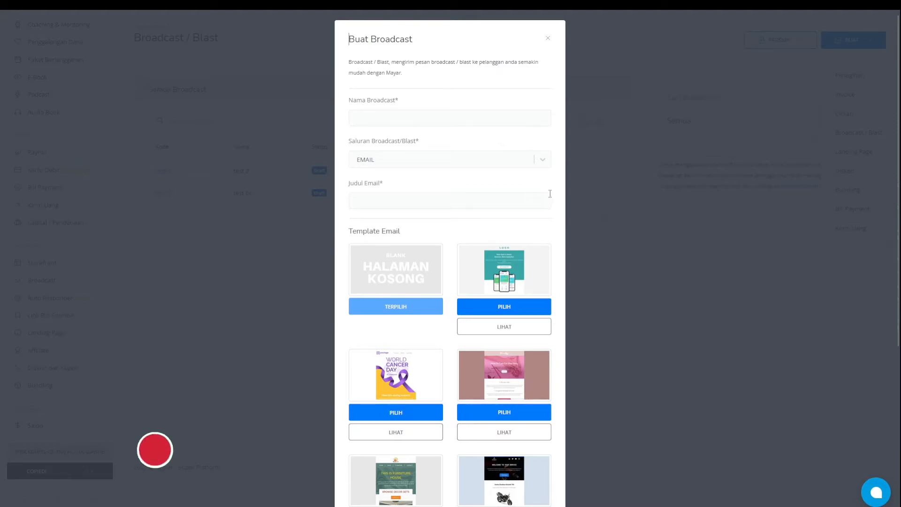
Step: Name the broadcast "test 3", keep EMAIL as its channel and enter "Jusu;;;;" as the email title
{"action": "left_click", "coordinate": [432, 116]}
{"action": "type", "text": "test 3"}
{"action": "key", "text": "Tab"}
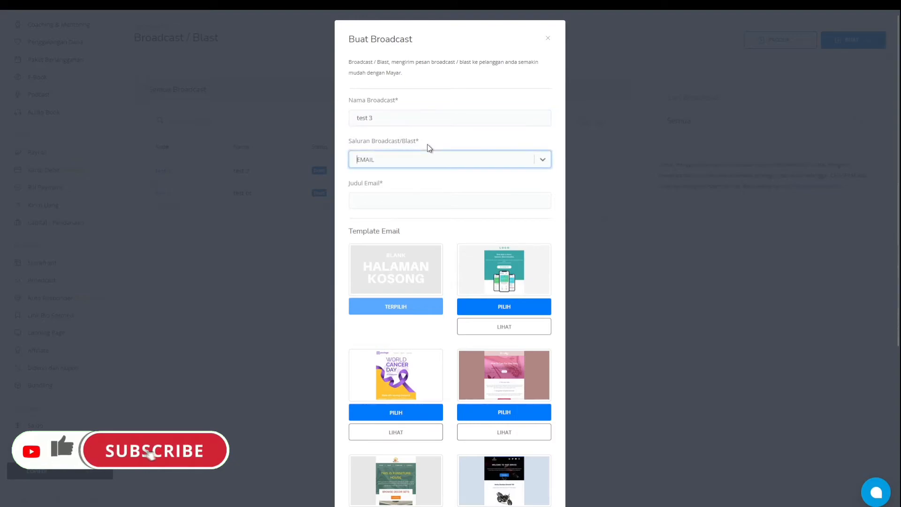
{"action": "left_click", "coordinate": [394, 161]}
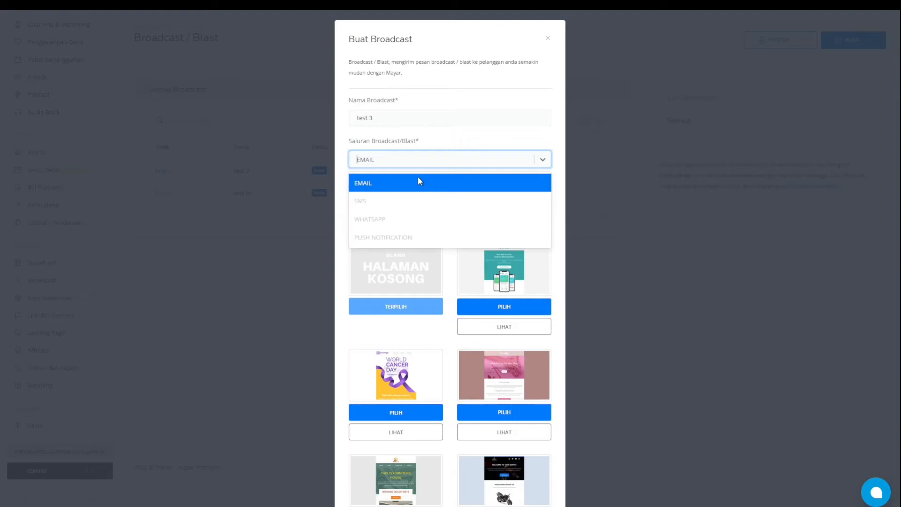
{"action": "left_click", "coordinate": [463, 139]}
{"action": "left_click", "coordinate": [403, 200]}
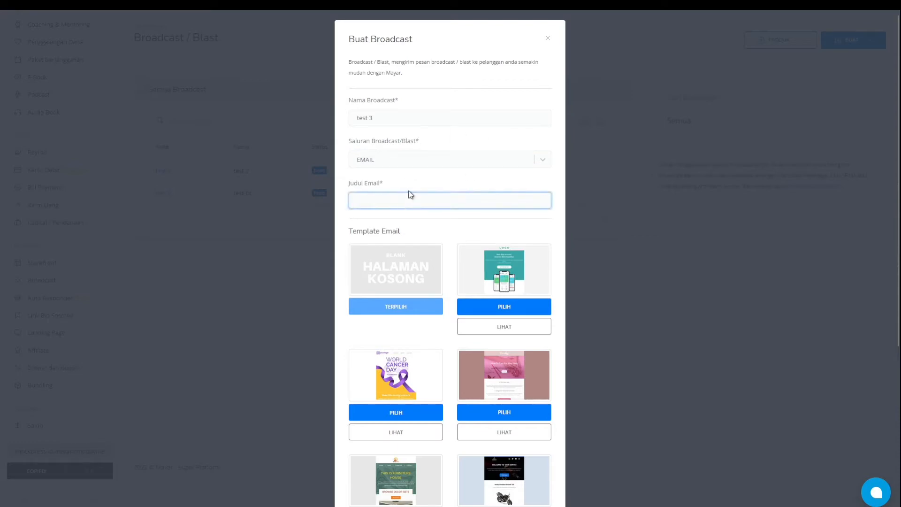
{"action": "type", "text": "Jusu;;;;"}
Step: Choose the Happy Columbus Day email template and create the broadcast
{"action": "scroll", "coordinate": [459, 183], "scroll_direction": "down", "scroll_amount": 3}
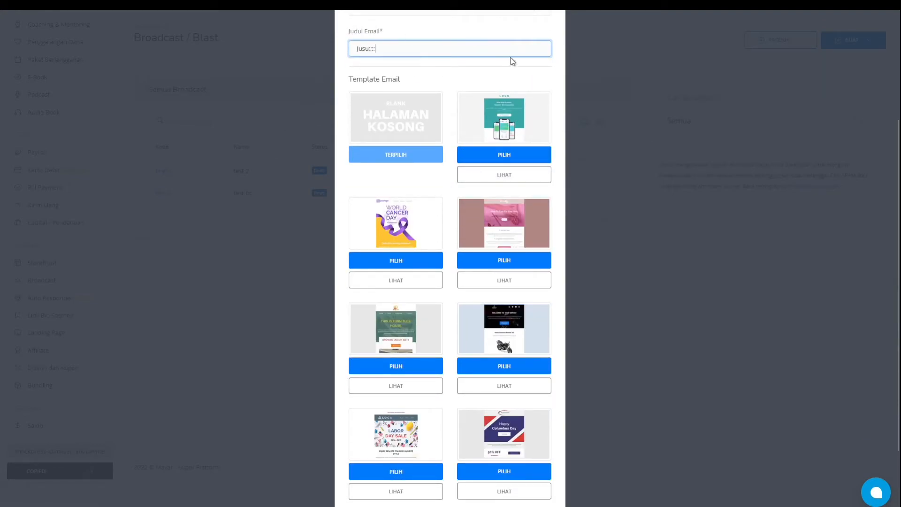
{"action": "scroll", "coordinate": [415, 211], "scroll_direction": "down", "scroll_amount": 2}
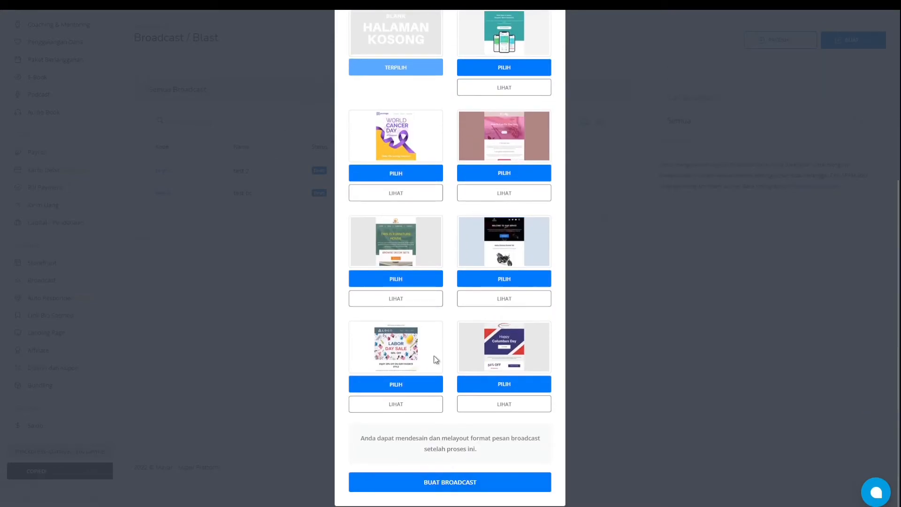
{"action": "left_click", "coordinate": [507, 386]}
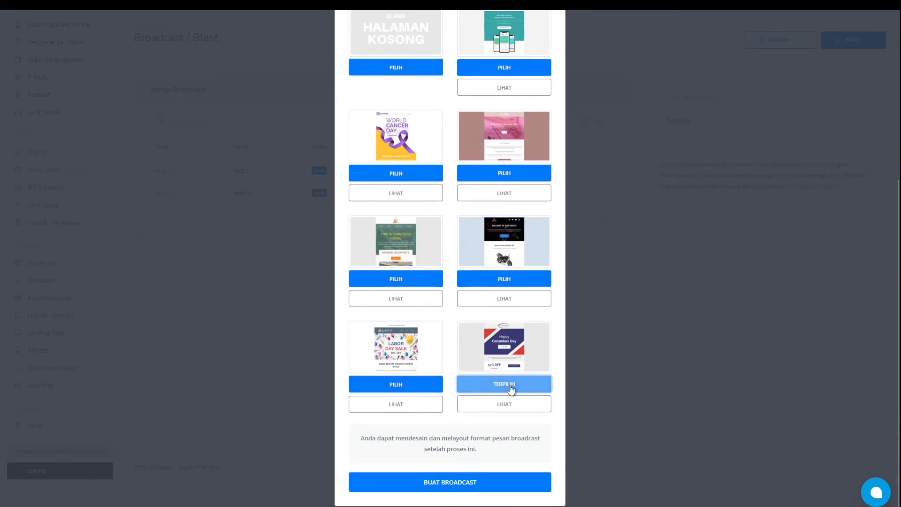
{"action": "left_click", "coordinate": [481, 490]}
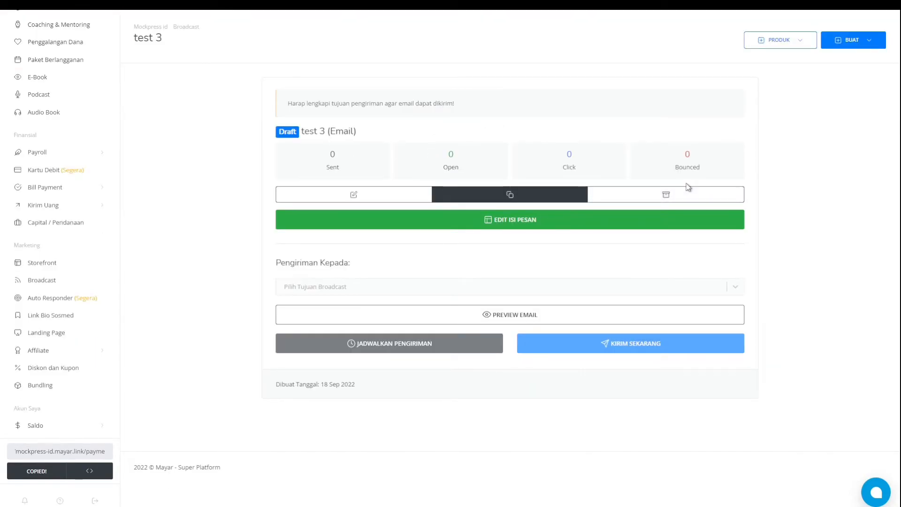
Step: Open the "test 3" broadcast's message content for editing and look through the whole email template
{"action": "left_click", "coordinate": [522, 230]}
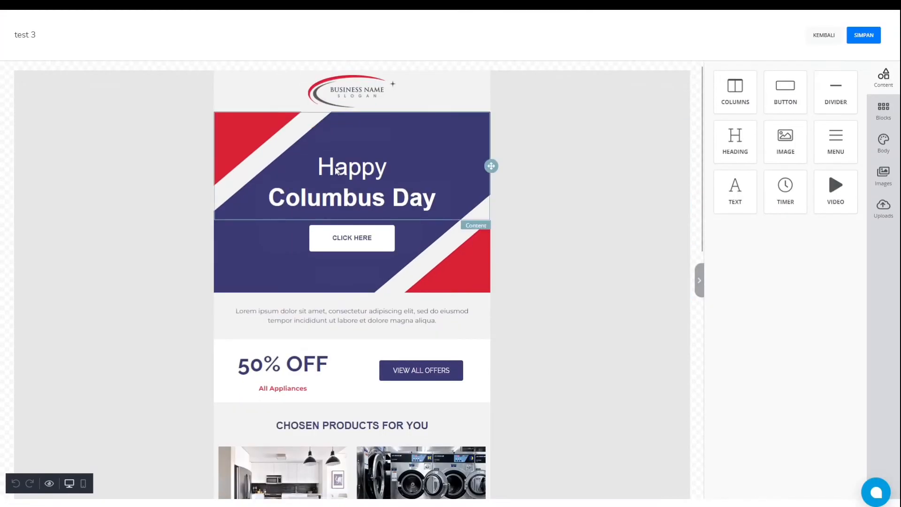
{"action": "scroll", "coordinate": [319, 266], "scroll_direction": "down", "scroll_amount": 3}
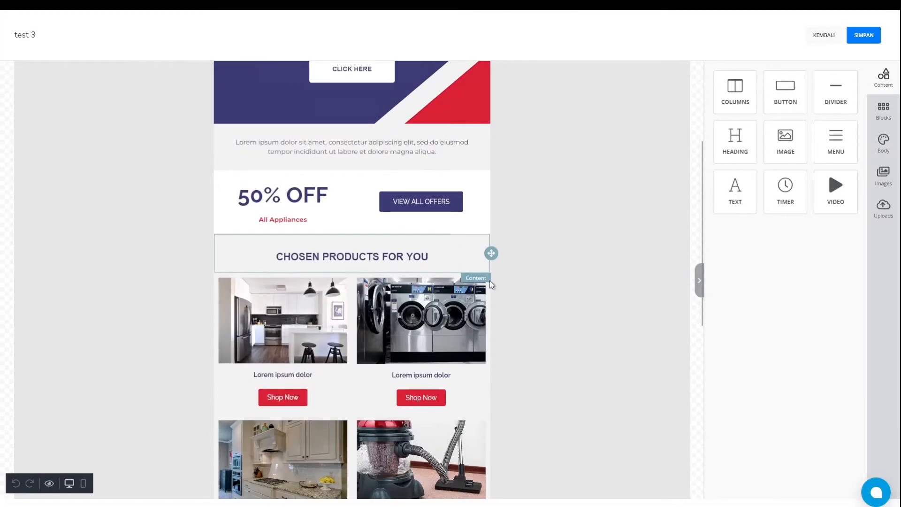
{"action": "scroll", "coordinate": [407, 263], "scroll_direction": "up", "scroll_amount": 3}
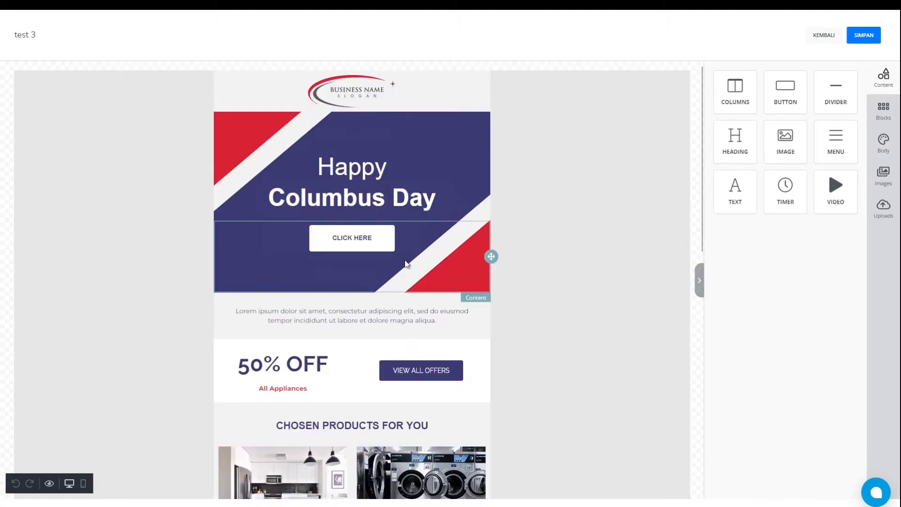
{"action": "scroll", "coordinate": [408, 226], "scroll_direction": "down", "scroll_amount": 4}
{"action": "scroll", "coordinate": [431, 288], "scroll_direction": "down", "scroll_amount": 5}
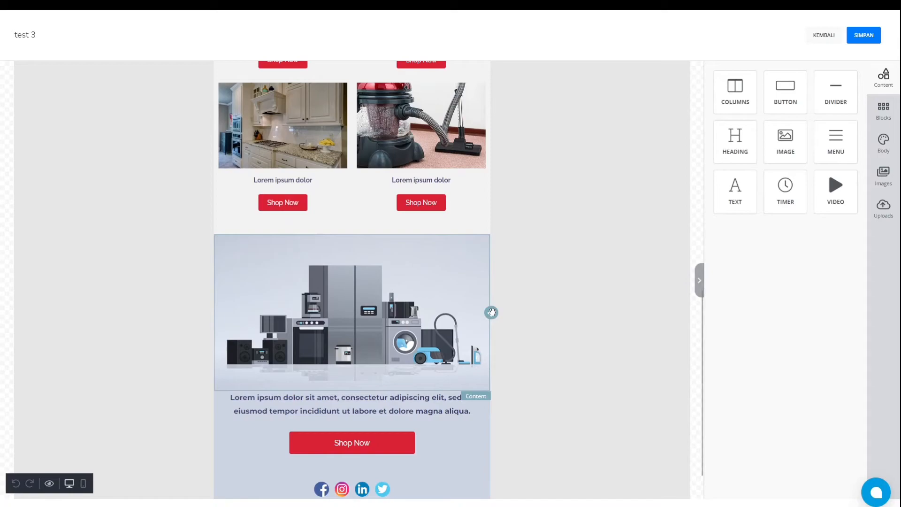
Step: Examine the settings of the large home appliances image near the end of the email
{"action": "left_click", "coordinate": [488, 312]}
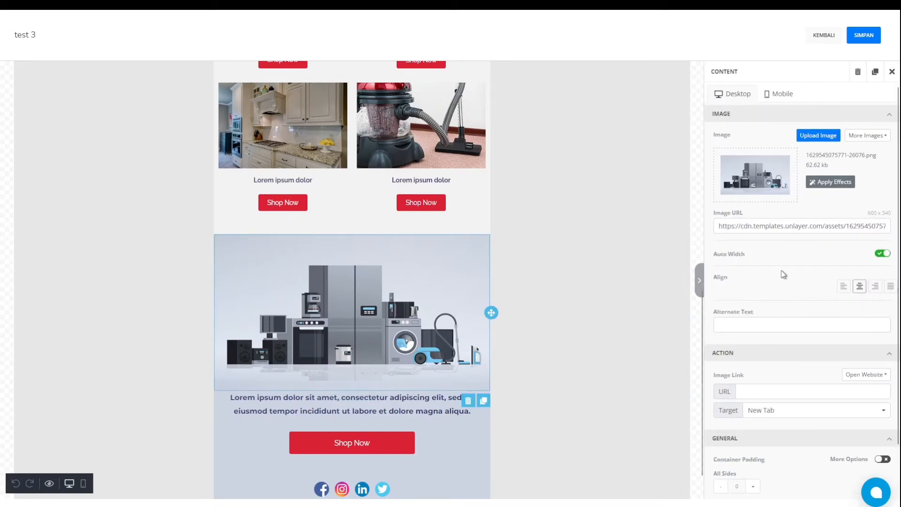
{"action": "scroll", "coordinate": [781, 276], "scroll_direction": "down", "scroll_amount": 1}
{"action": "scroll", "coordinate": [460, 273], "scroll_direction": "up", "scroll_amount": 10}
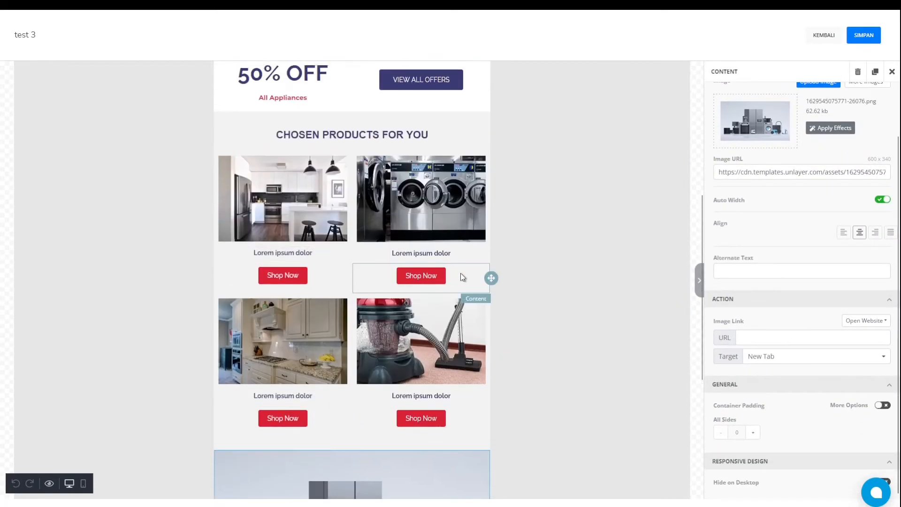
{"action": "scroll", "coordinate": [415, 198], "scroll_direction": "up", "scroll_amount": 1}
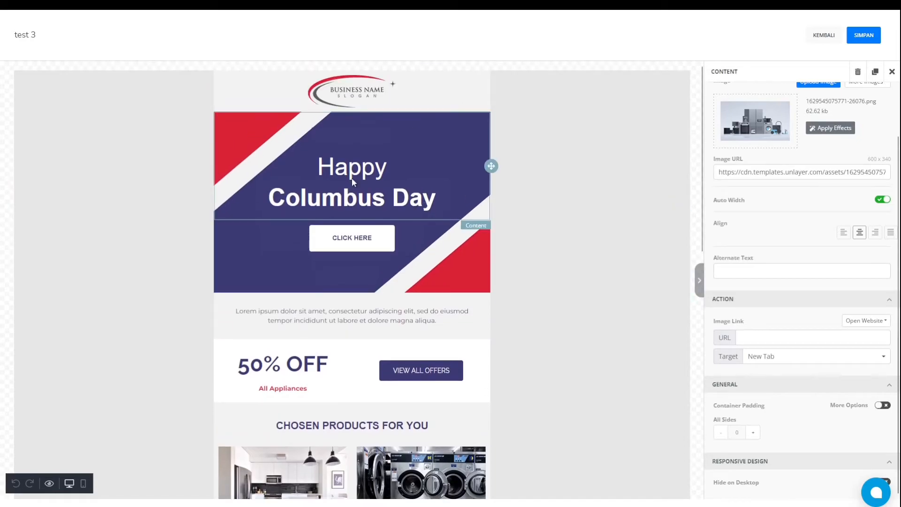
Step: Replace the email's "Happy Columbus Day" heading with "Bayar dong"
{"action": "left_click", "coordinate": [397, 96]}
{"action": "triple_click", "coordinate": [371, 198]}
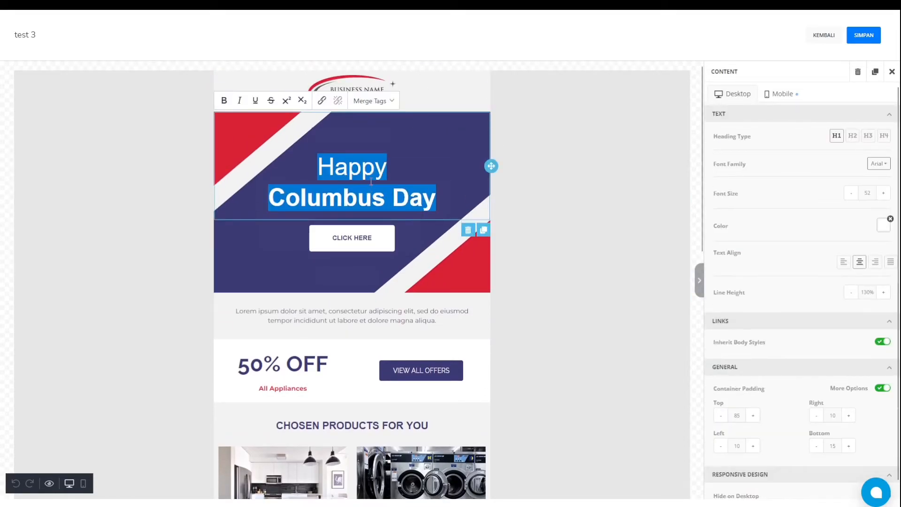
{"action": "left_click", "coordinate": [360, 173]}
{"action": "triple_click", "coordinate": [358, 174]}
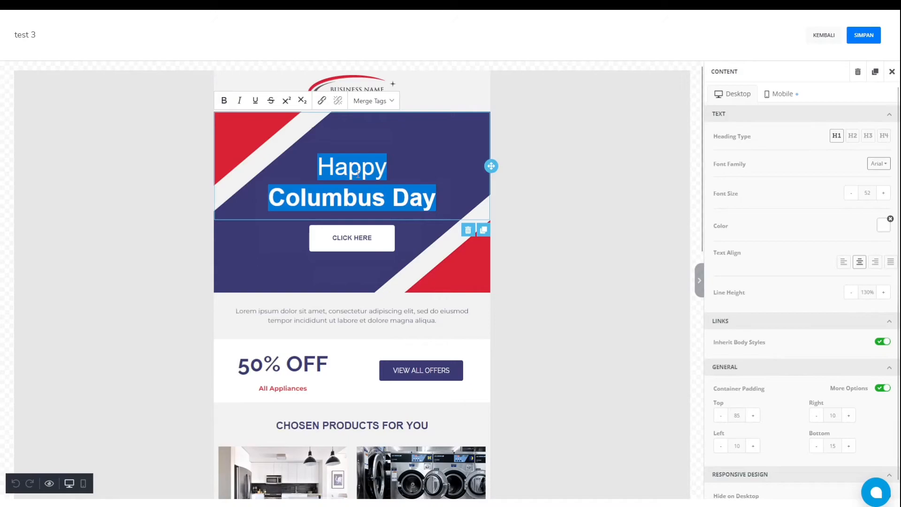
{"action": "type", "text": "Bg"}
{"action": "key", "text": "BackSpace"}
{"action": "type", "text": "aya"}
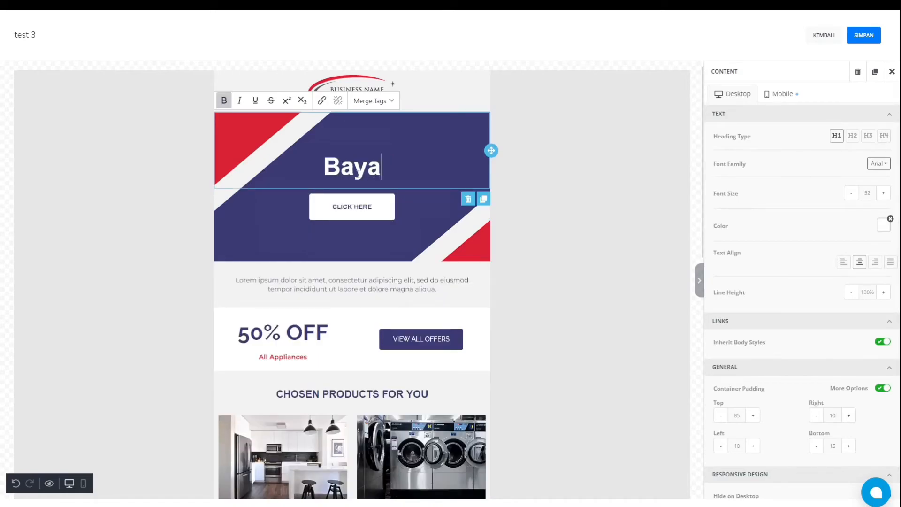
{"action": "type", "text": "r dong"}
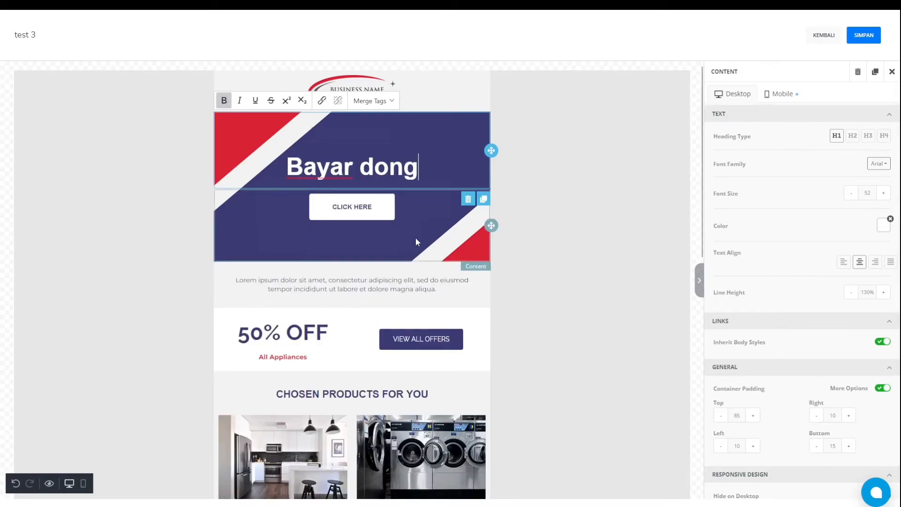
Step: Check the link URL and target settings of the email's "VIEW ALL OFFERS" button
{"action": "left_click", "coordinate": [397, 338]}
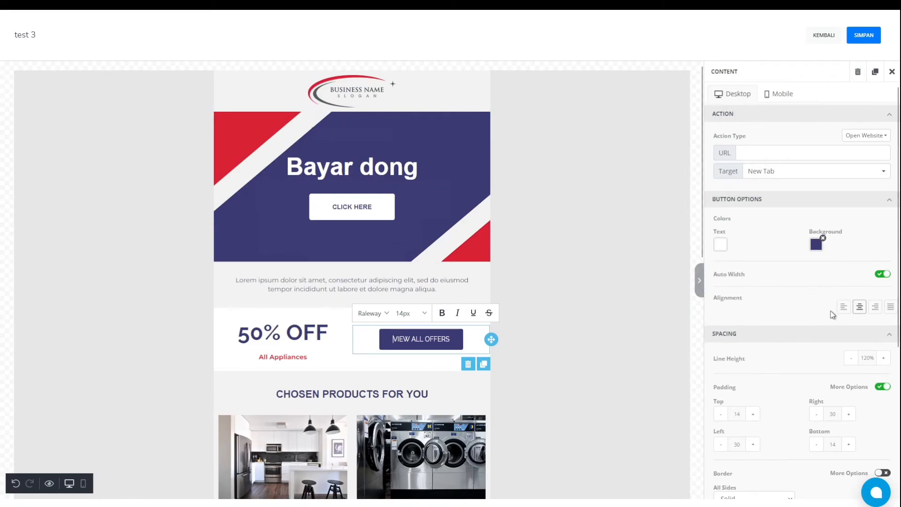
{"action": "left_click", "coordinate": [769, 154]}
{"action": "left_click", "coordinate": [775, 175]}
{"action": "left_click", "coordinate": [774, 170]}
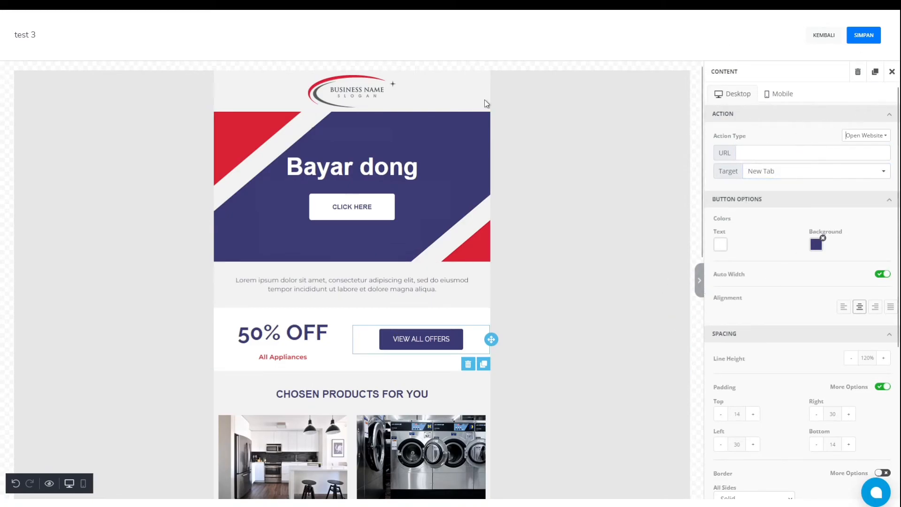
Step: Save the edited email message and return to the "test 3" broadcast's detail page
{"action": "left_click", "coordinate": [862, 36]}
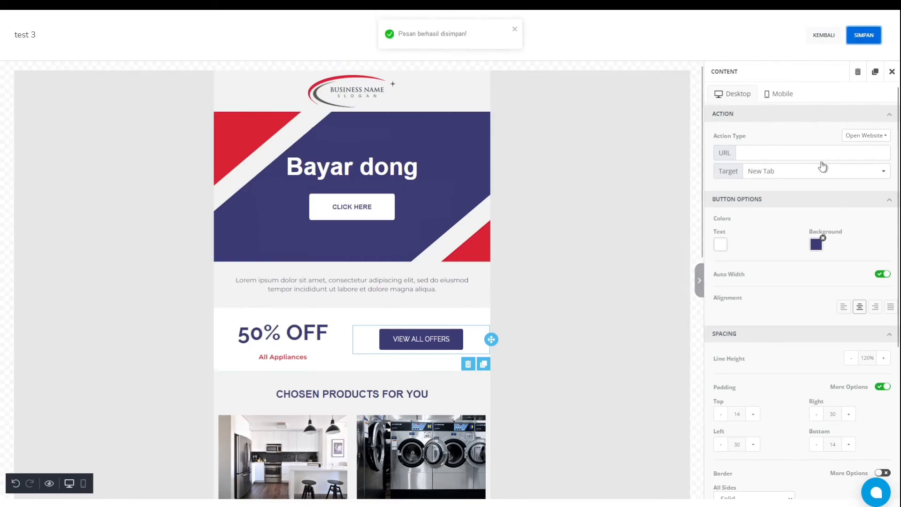
{"action": "mouse_move", "coordinate": [388, 11]}
{"action": "left_click", "coordinate": [298, 14]}
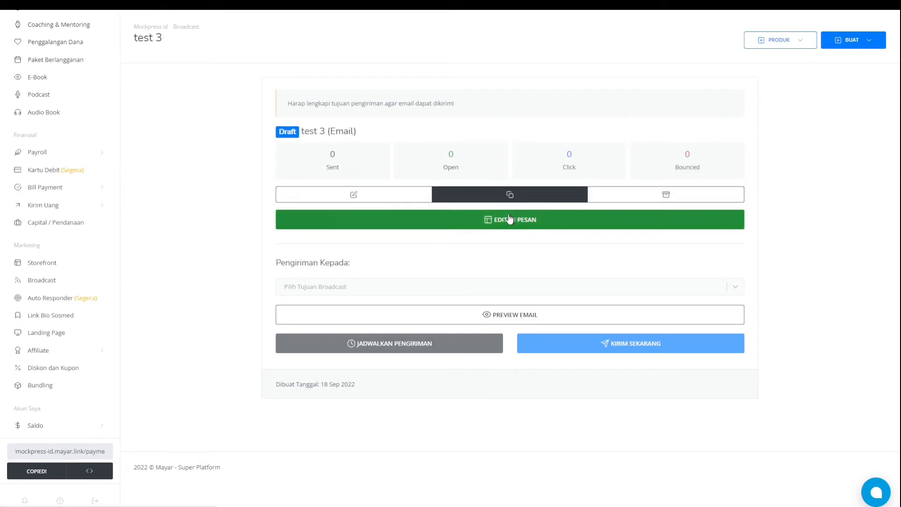
{"action": "left_click", "coordinate": [488, 219]}
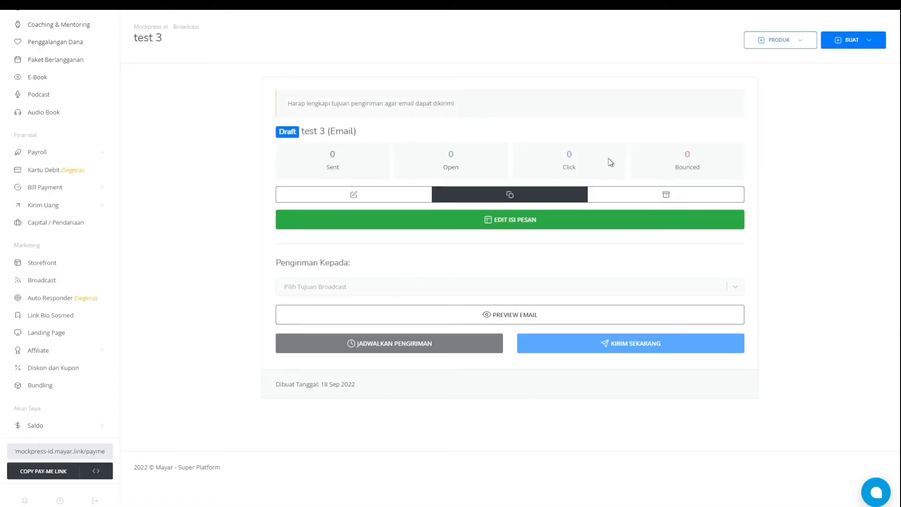
Step: Set the broadcast's recipients to all customers (Semua Pelanggan)
{"action": "left_click", "coordinate": [381, 285]}
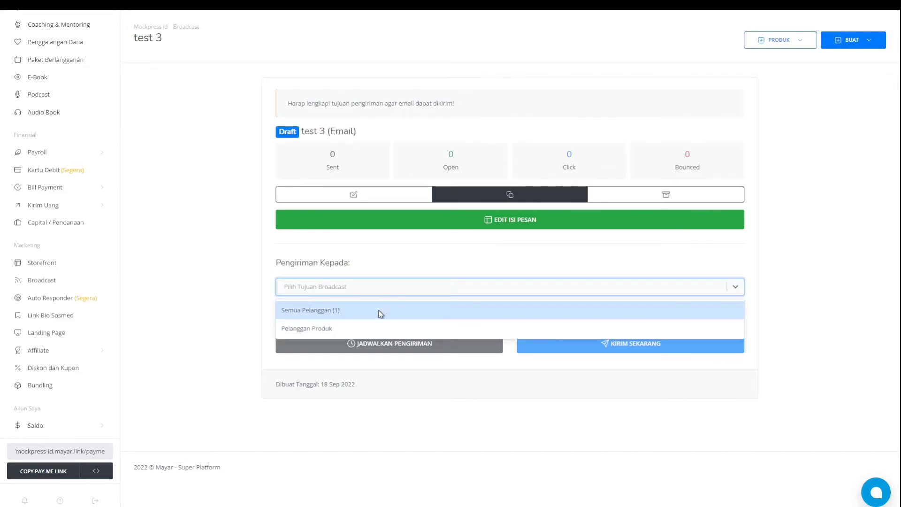
{"action": "left_click", "coordinate": [345, 315]}
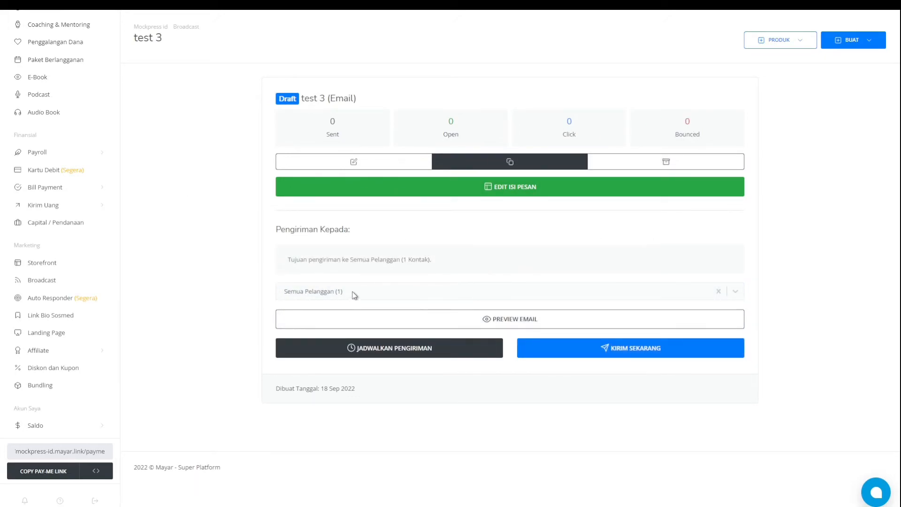
{"action": "left_click", "coordinate": [718, 291]}
{"action": "left_click", "coordinate": [740, 292]}
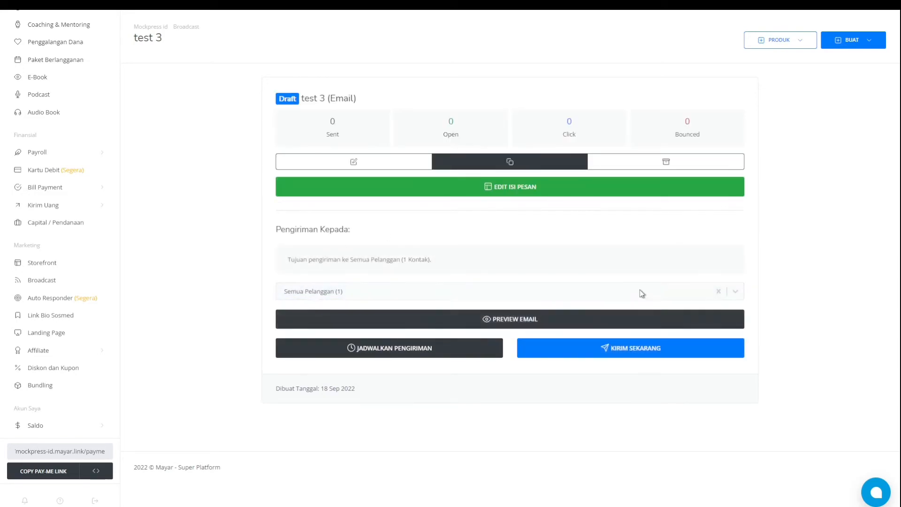
Step: Preview the broadcast email and read through its content
{"action": "left_click", "coordinate": [560, 319]}
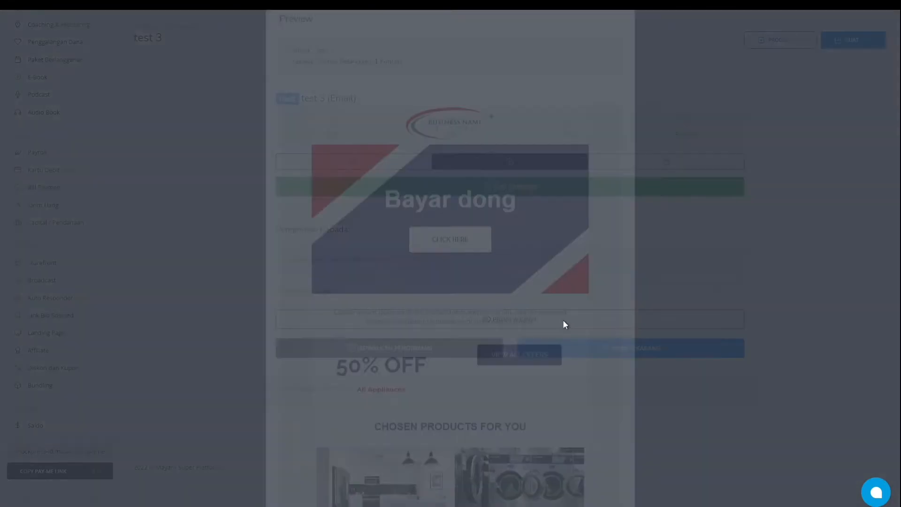
{"action": "scroll", "coordinate": [443, 164], "scroll_direction": "down", "scroll_amount": 10}
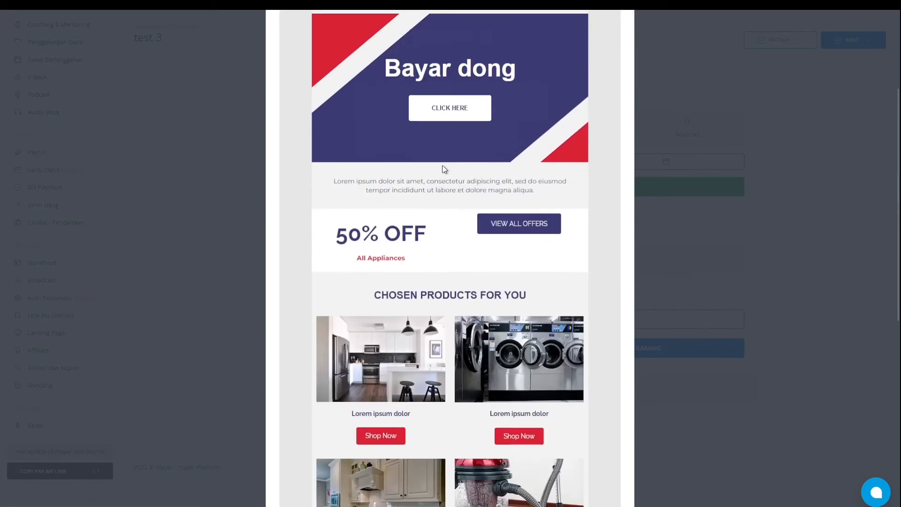
Step: Close the email preview, review the email's mobile layout in the open editor, and return to the "test 3" broadcast page
{"action": "scroll", "coordinate": [490, 317], "scroll_direction": "up", "scroll_amount": 10}
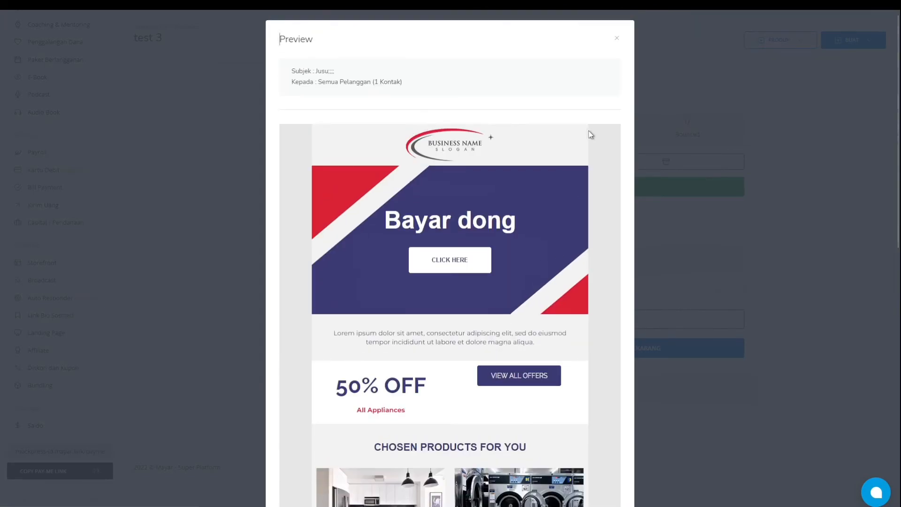
{"action": "left_click", "coordinate": [617, 40]}
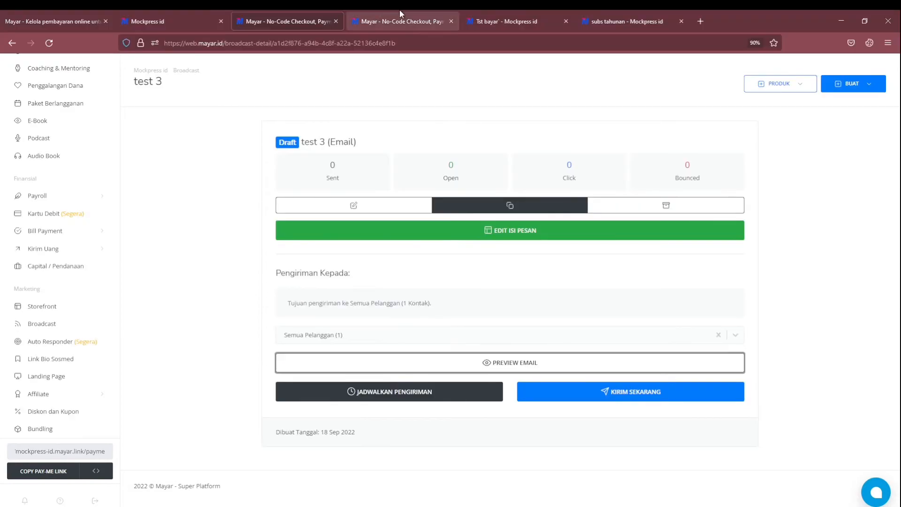
{"action": "left_click", "coordinate": [390, 17]}
{"action": "left_click", "coordinate": [779, 93]}
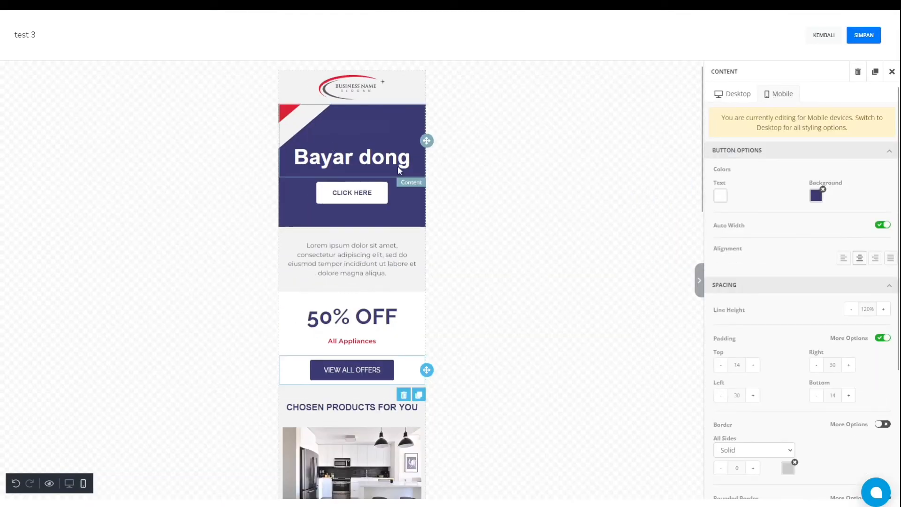
{"action": "scroll", "coordinate": [393, 342], "scroll_direction": "down", "scroll_amount": 10}
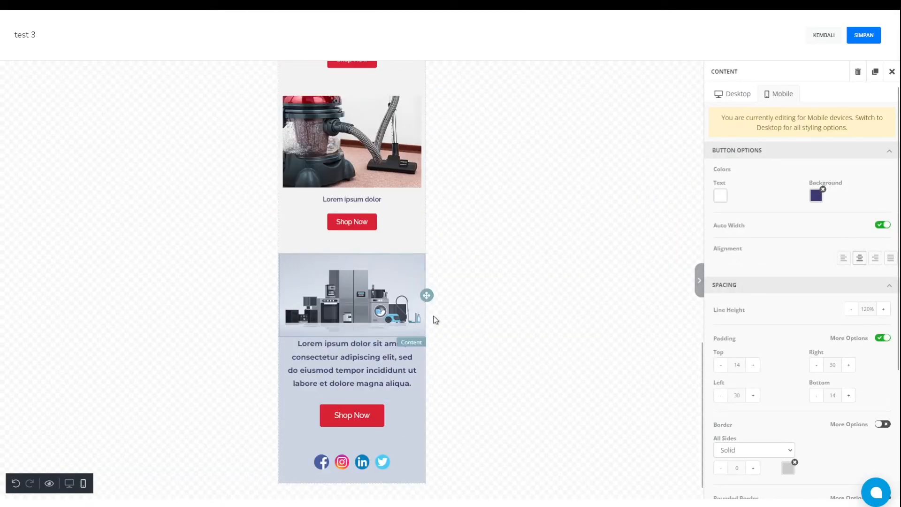
{"action": "scroll", "coordinate": [475, 242], "scroll_direction": "up", "scroll_amount": 10}
{"action": "scroll", "coordinate": [474, 242], "scroll_direction": "up", "scroll_amount": 6}
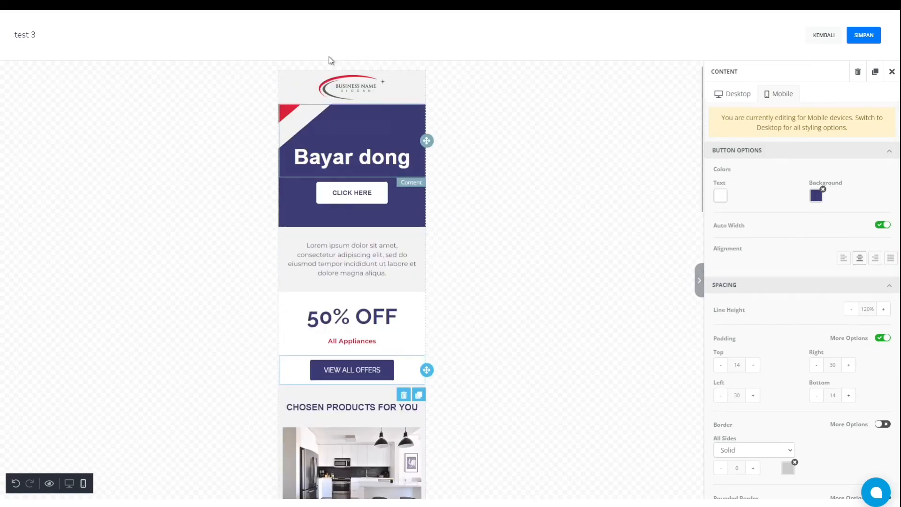
{"action": "left_click", "coordinate": [289, 17]}
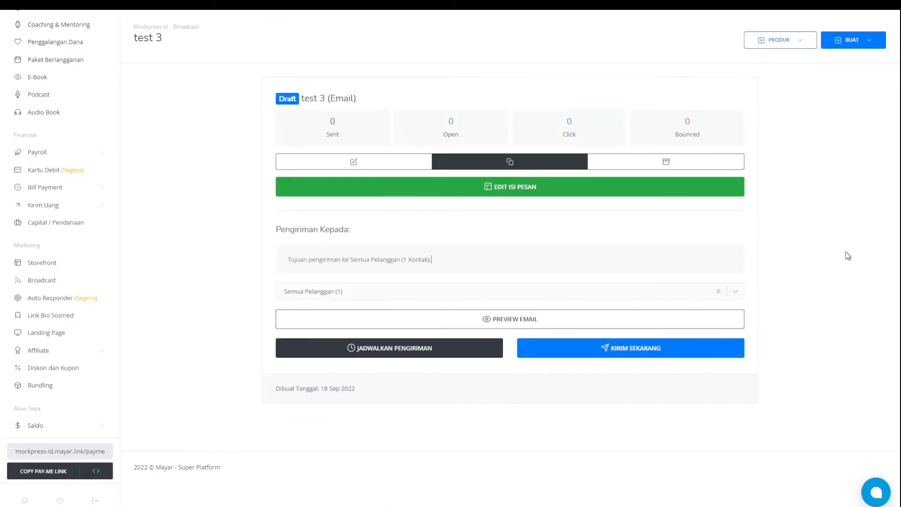
Step: Pick 2022/09/18 04:00 as the broadcast's send time, but close the Jadwal Pengiriman dialog without scheduling
{"action": "left_click", "coordinate": [415, 356]}
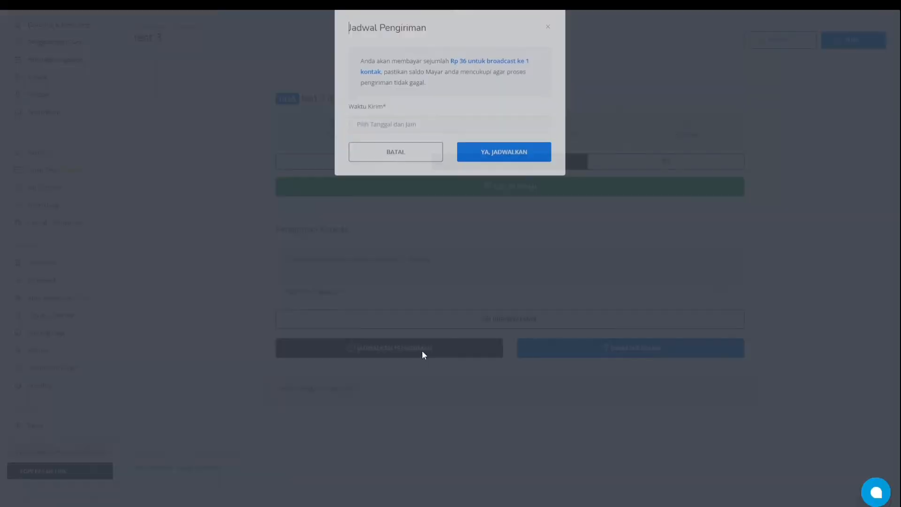
{"action": "left_click", "coordinate": [442, 138]}
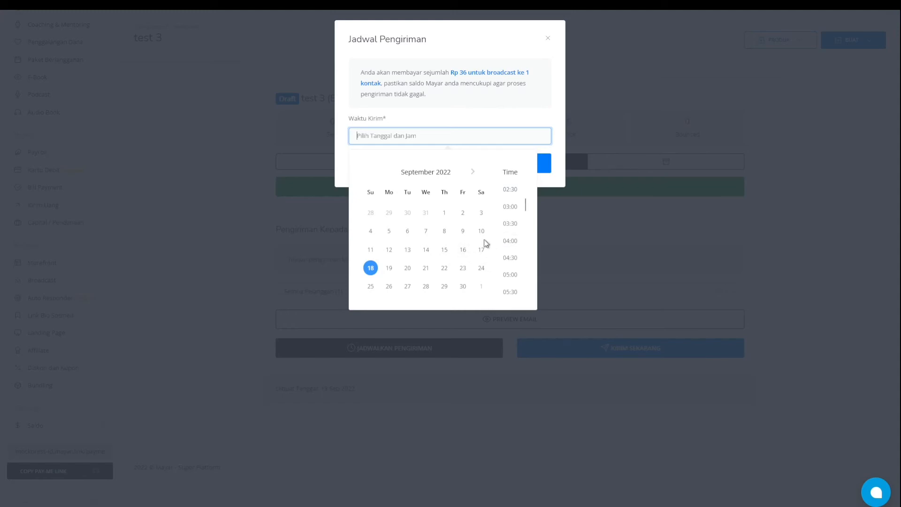
{"action": "left_click", "coordinate": [512, 240]}
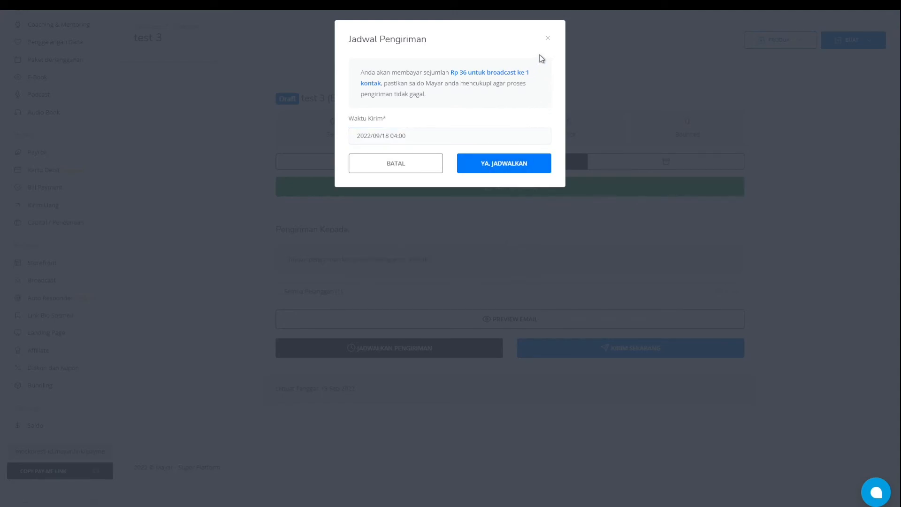
{"action": "left_click", "coordinate": [546, 39]}
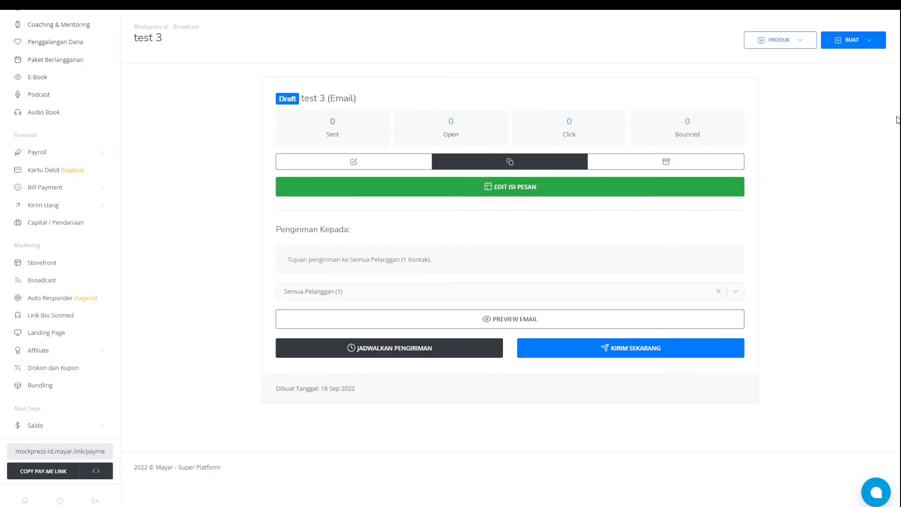
Step: Look through the dashboard's feature sections and open the list of all broadcasts
{"action": "scroll", "coordinate": [78, 300], "scroll_direction": "down", "scroll_amount": 3}
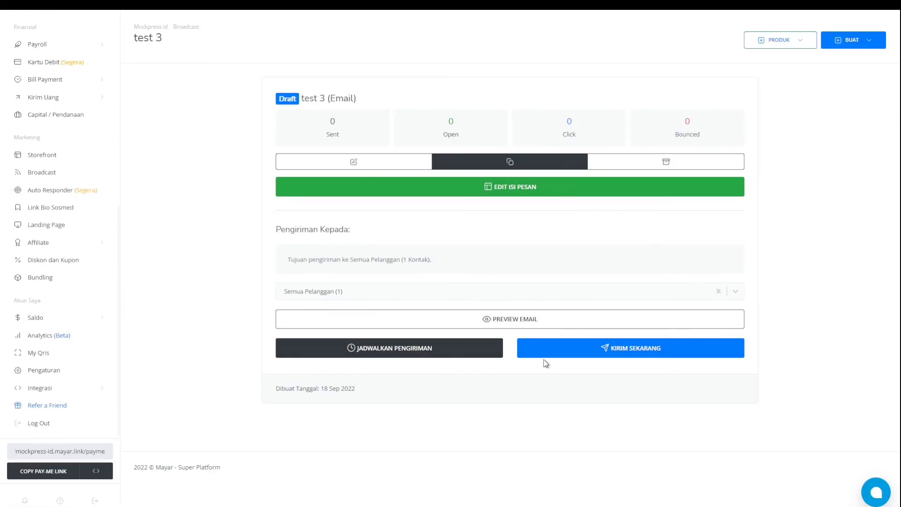
{"action": "scroll", "coordinate": [68, 340], "scroll_direction": "up", "scroll_amount": 5}
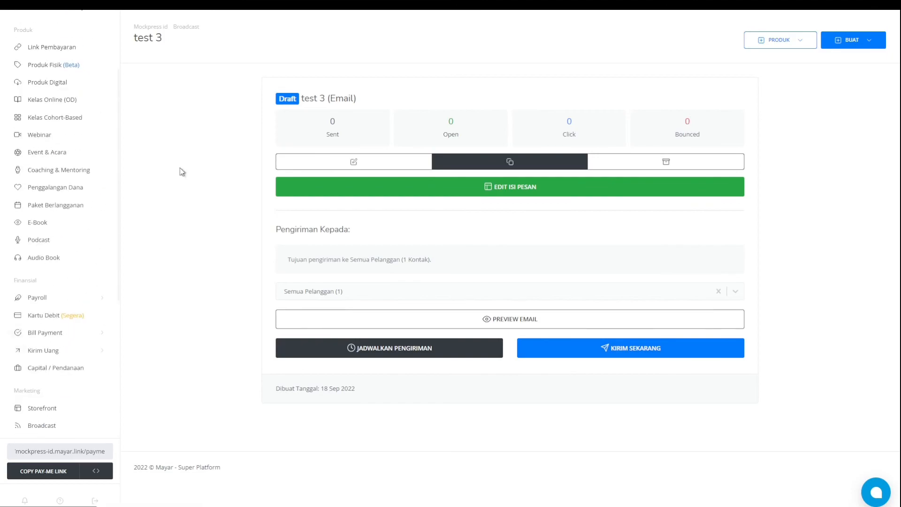
{"action": "scroll", "coordinate": [52, 286], "scroll_direction": "down", "scroll_amount": 1}
{"action": "scroll", "coordinate": [49, 281], "scroll_direction": "down", "scroll_amount": 3}
{"action": "left_click", "coordinate": [44, 278]}
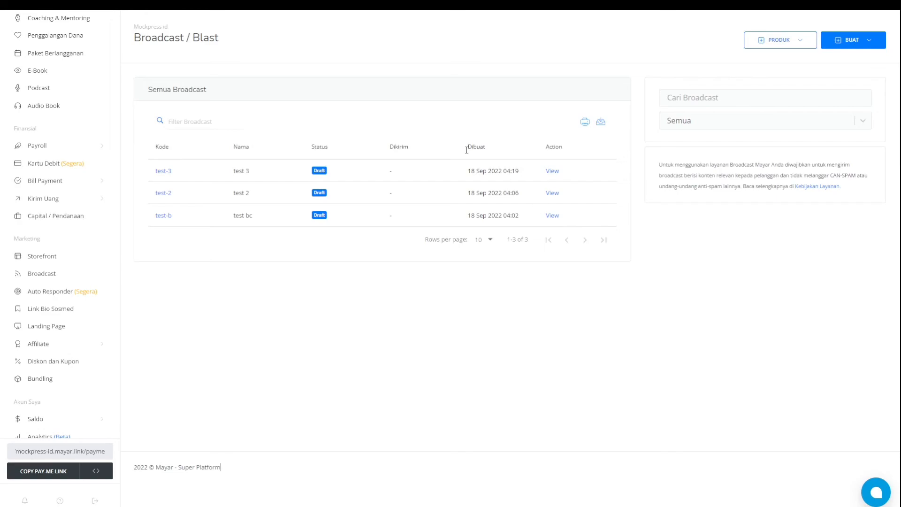
Step: Switch to the Mayar marketing website, skim its homepage and open the Pricing page
{"action": "mouse_move", "coordinate": [142, 9]}
{"action": "left_click", "coordinate": [52, 9]}
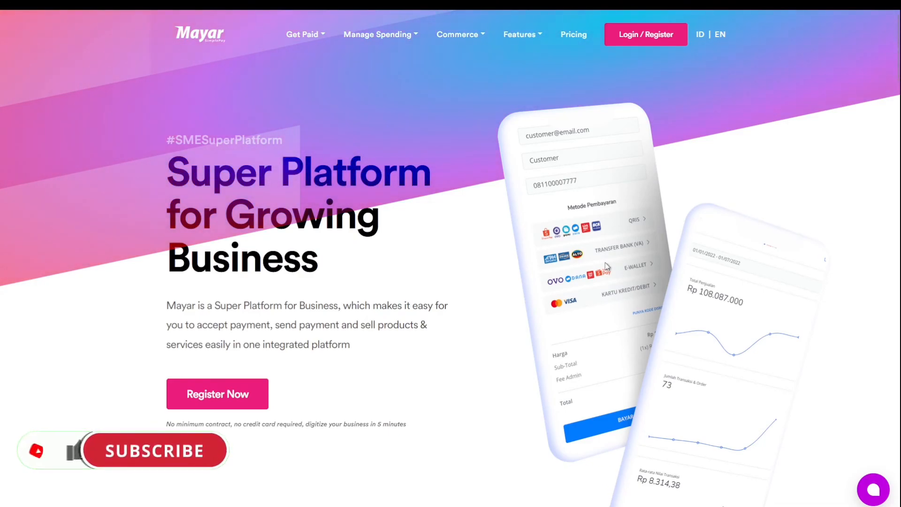
{"action": "scroll", "coordinate": [422, 277], "scroll_direction": "down", "scroll_amount": 6}
{"action": "scroll", "coordinate": [434, 292], "scroll_direction": "down", "scroll_amount": 3}
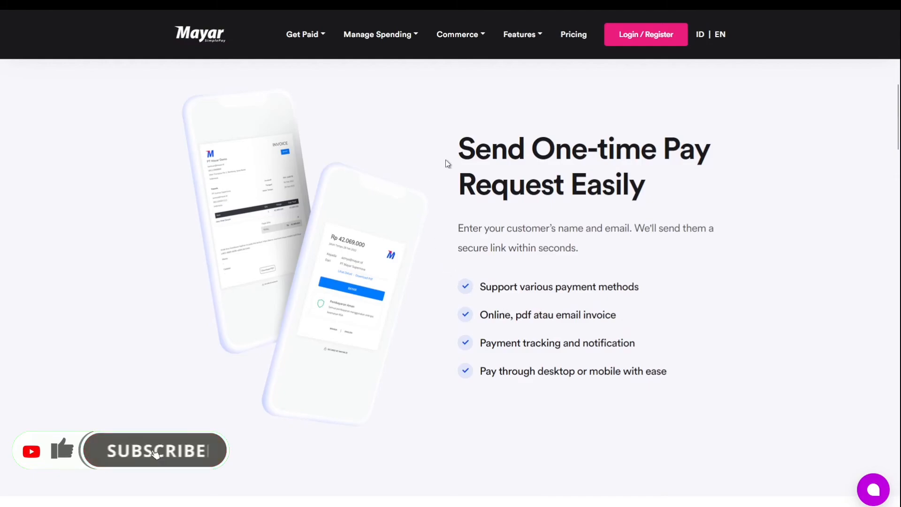
{"action": "left_click", "coordinate": [572, 34]}
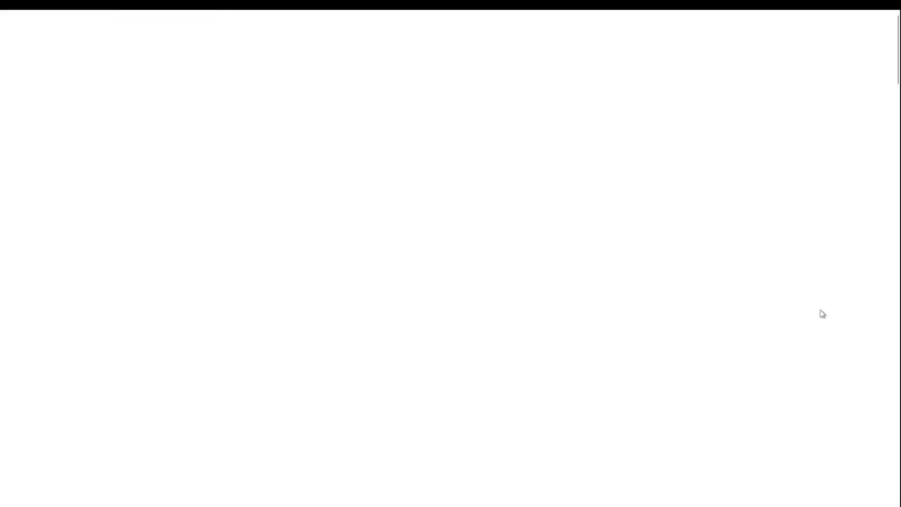
Step: Compare the monthly prices of the Starter and Business plans
{"action": "scroll", "coordinate": [760, 304], "scroll_direction": "down", "scroll_amount": 4}
{"action": "scroll", "coordinate": [234, 145], "scroll_direction": "up", "scroll_amount": 2}
{"action": "left_click_drag", "start_coordinate": [245, 220], "coordinate": [402, 242]}
{"action": "left_click", "coordinate": [407, 200]}
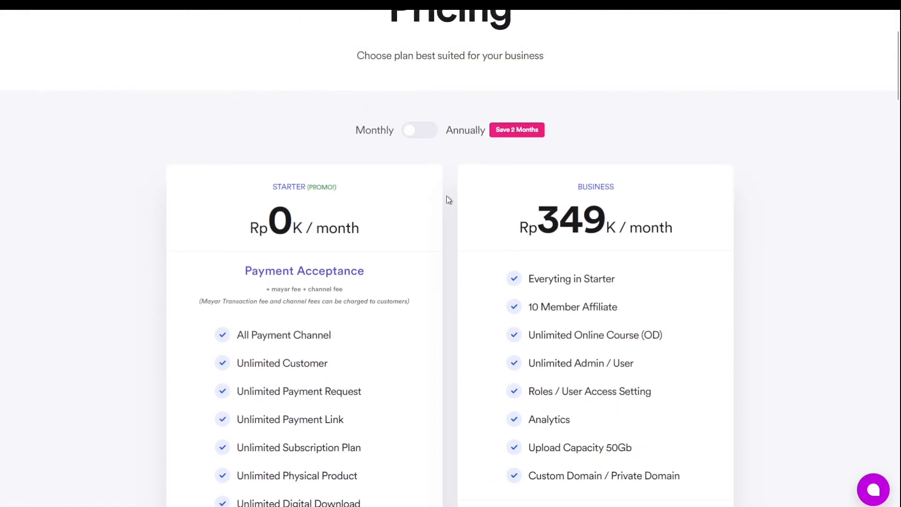
{"action": "scroll", "coordinate": [446, 197], "scroll_direction": "down", "scroll_amount": 3}
{"action": "scroll", "coordinate": [326, 199], "scroll_direction": "up", "scroll_amount": 1}
{"action": "scroll", "coordinate": [327, 199], "scroll_direction": "up", "scroll_amount": 2}
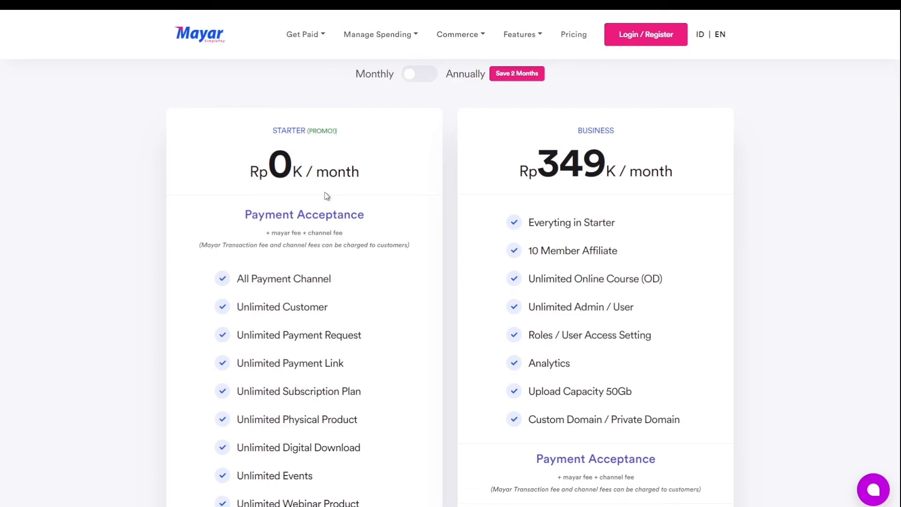
{"action": "left_click_drag", "start_coordinate": [369, 173], "coordinate": [208, 174]}
{"action": "left_click", "coordinate": [345, 196]}
Step: Read through the feature lists of the Starter, Business and Enterprise plans down to the transaction fee notes
{"action": "scroll", "coordinate": [366, 192], "scroll_direction": "down", "scroll_amount": 6}
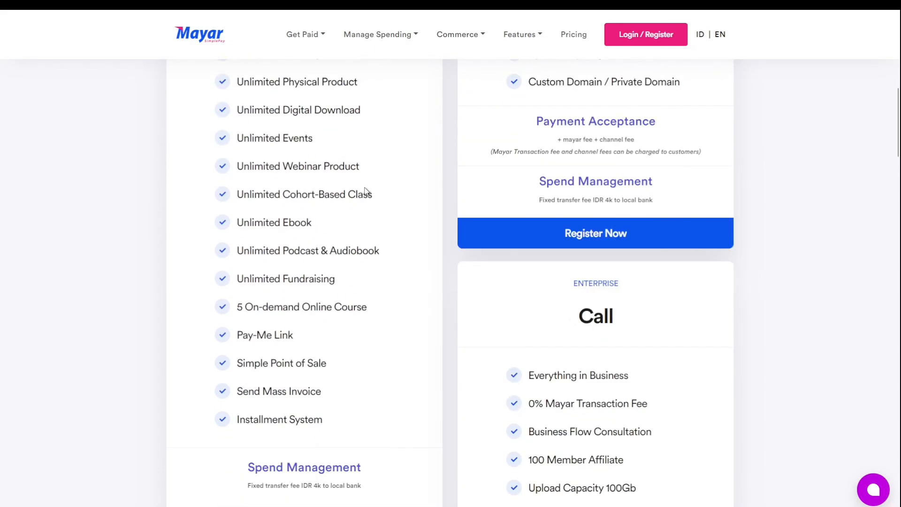
{"action": "scroll", "coordinate": [359, 190], "scroll_direction": "down", "scroll_amount": 6}
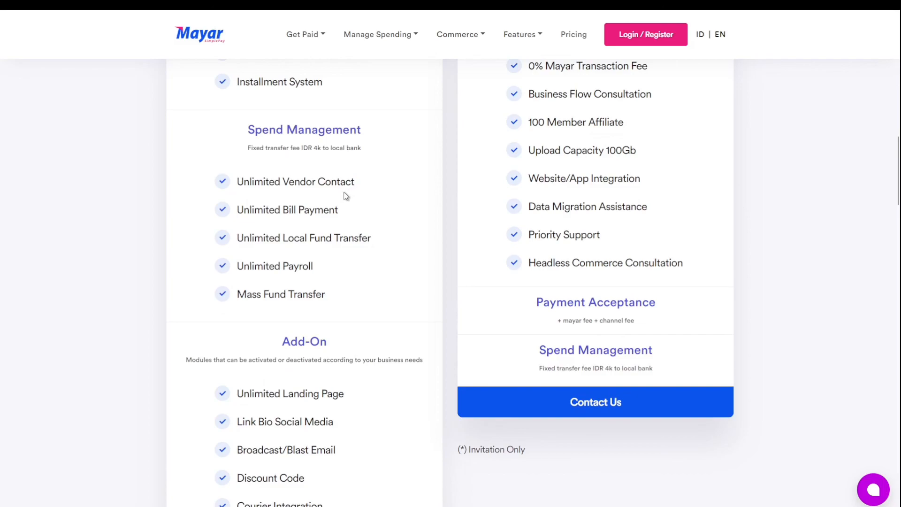
{"action": "scroll", "coordinate": [348, 196], "scroll_direction": "down", "scroll_amount": 5}
{"action": "scroll", "coordinate": [358, 322], "scroll_direction": "down", "scroll_amount": 3}
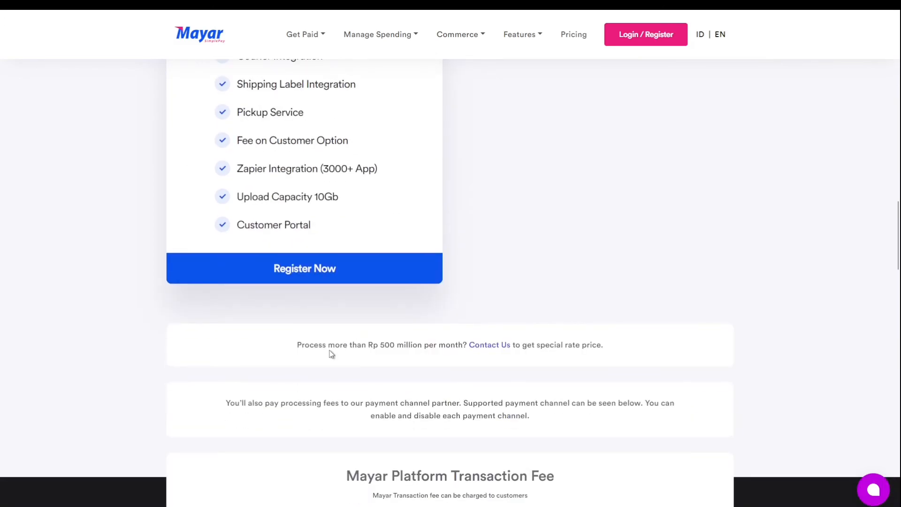
{"action": "scroll", "coordinate": [342, 347], "scroll_direction": "up", "scroll_amount": 4}
{"action": "scroll", "coordinate": [363, 332], "scroll_direction": "up", "scroll_amount": 7}
{"action": "scroll", "coordinate": [363, 330], "scroll_direction": "up", "scroll_amount": 11}
{"action": "scroll", "coordinate": [381, 314], "scroll_direction": "down", "scroll_amount": 17}
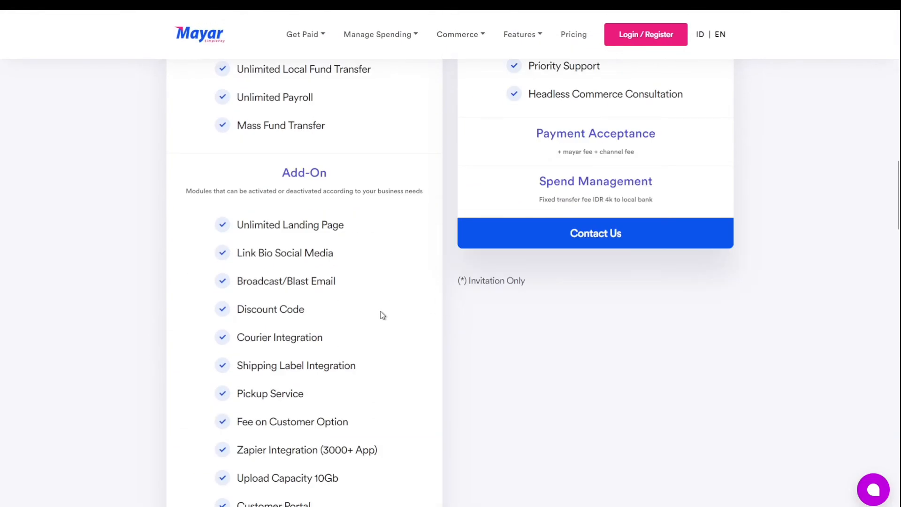
Step: Review the Starter plan's included features again, from Payment Acceptance through Spend Management to the Add-On modules
{"action": "scroll", "coordinate": [403, 317], "scroll_direction": "up", "scroll_amount": 17}
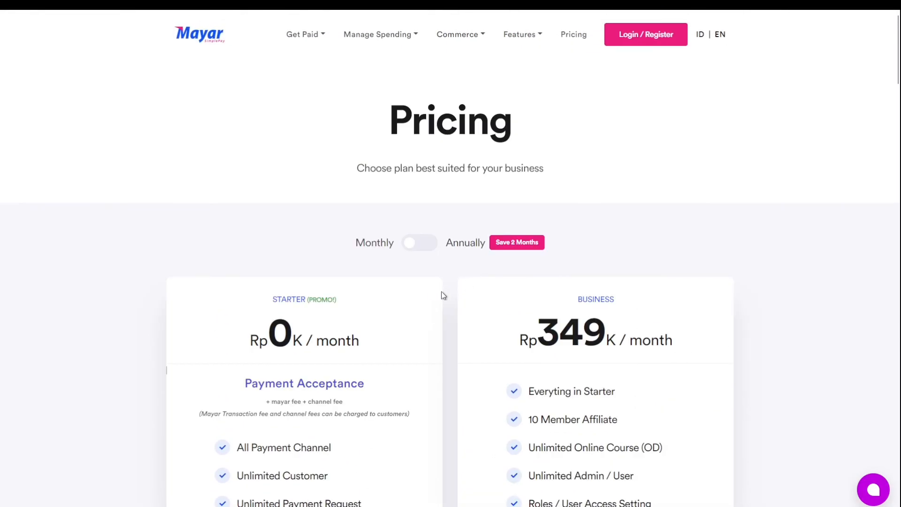
{"action": "scroll", "coordinate": [427, 291], "scroll_direction": "down", "scroll_amount": 6}
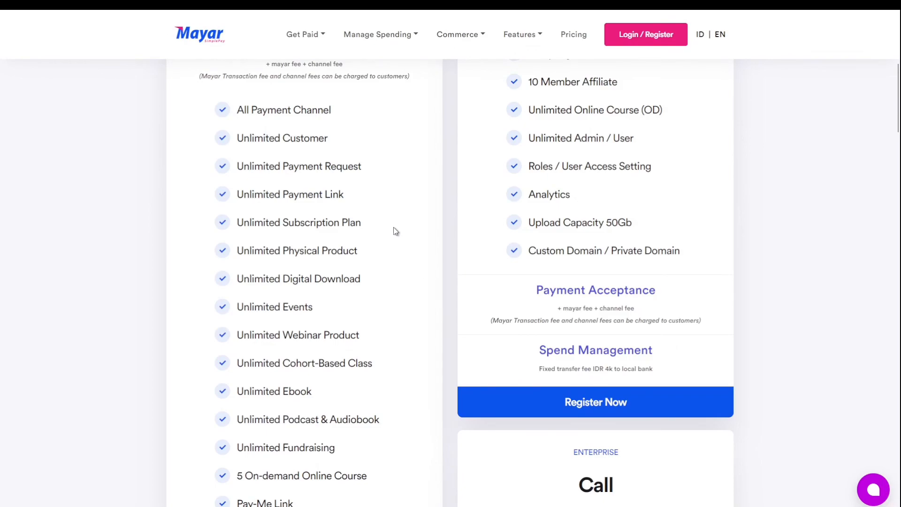
{"action": "scroll", "coordinate": [394, 231], "scroll_direction": "down", "scroll_amount": 5}
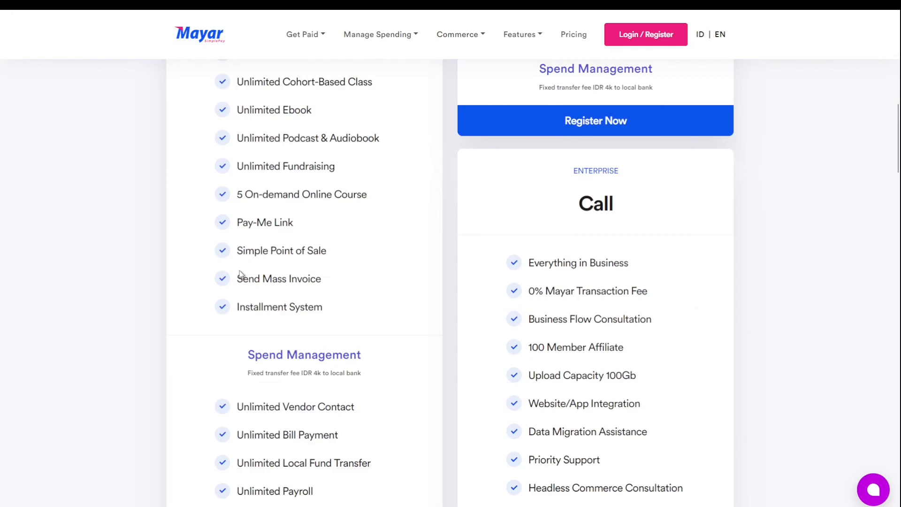
{"action": "scroll", "coordinate": [316, 276], "scroll_direction": "down", "scroll_amount": 7}
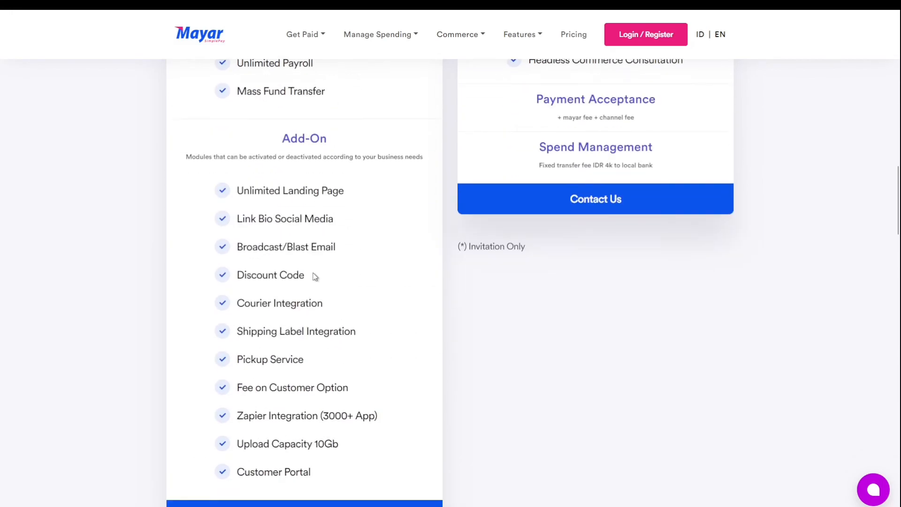
{"action": "scroll", "coordinate": [316, 275], "scroll_direction": "down", "scroll_amount": 5}
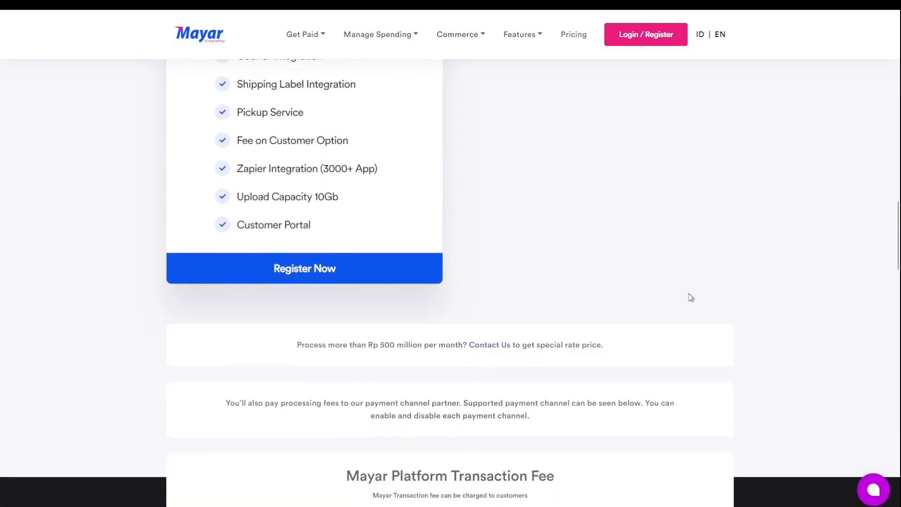
Step: Switch the plan pricing to annual billing and check the Business plan's price
{"action": "scroll", "coordinate": [412, 288], "scroll_direction": "up", "scroll_amount": 20}
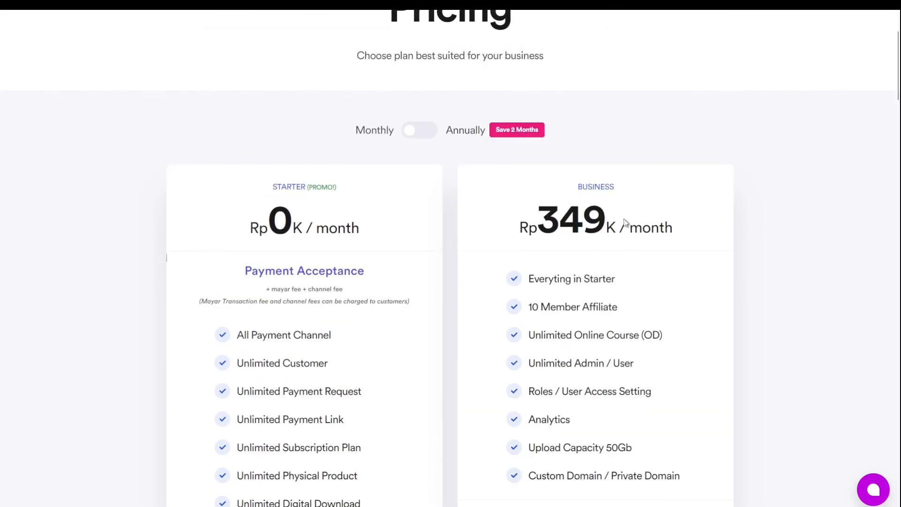
{"action": "left_click", "coordinate": [418, 131]}
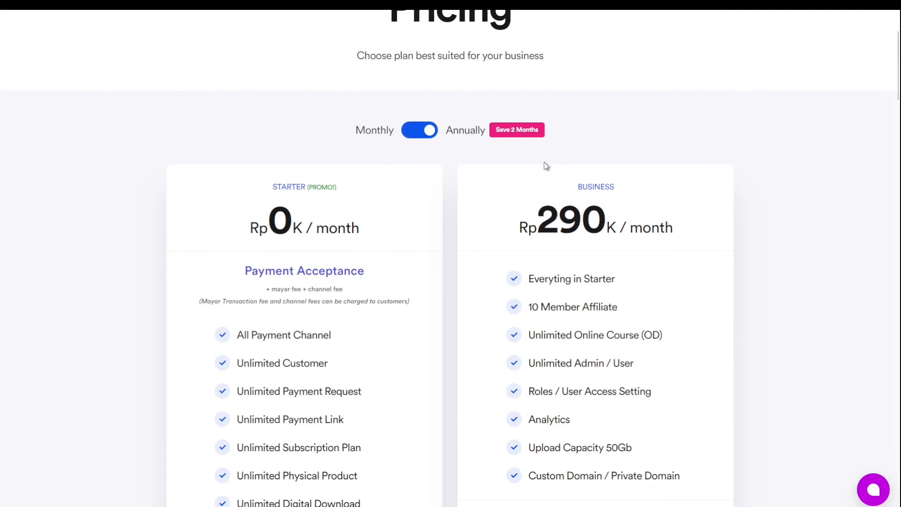
{"action": "scroll", "coordinate": [606, 182], "scroll_direction": "up", "scroll_amount": 3}
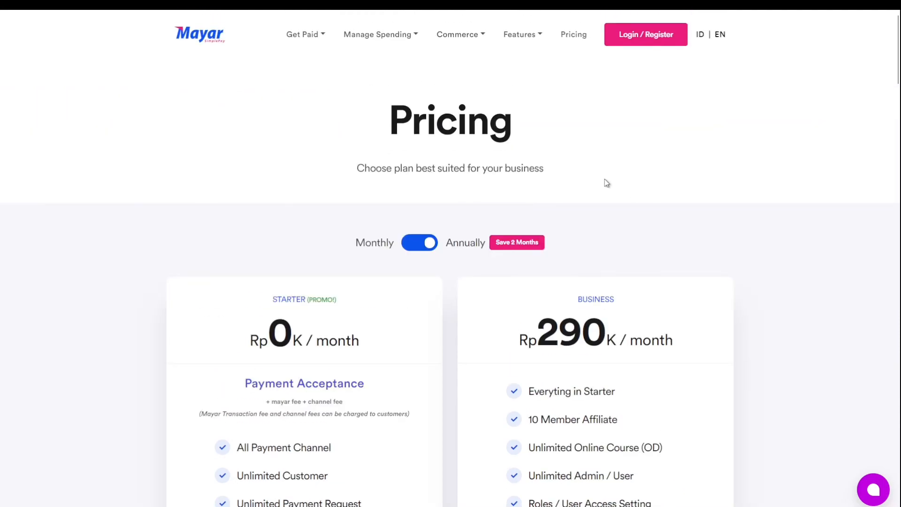